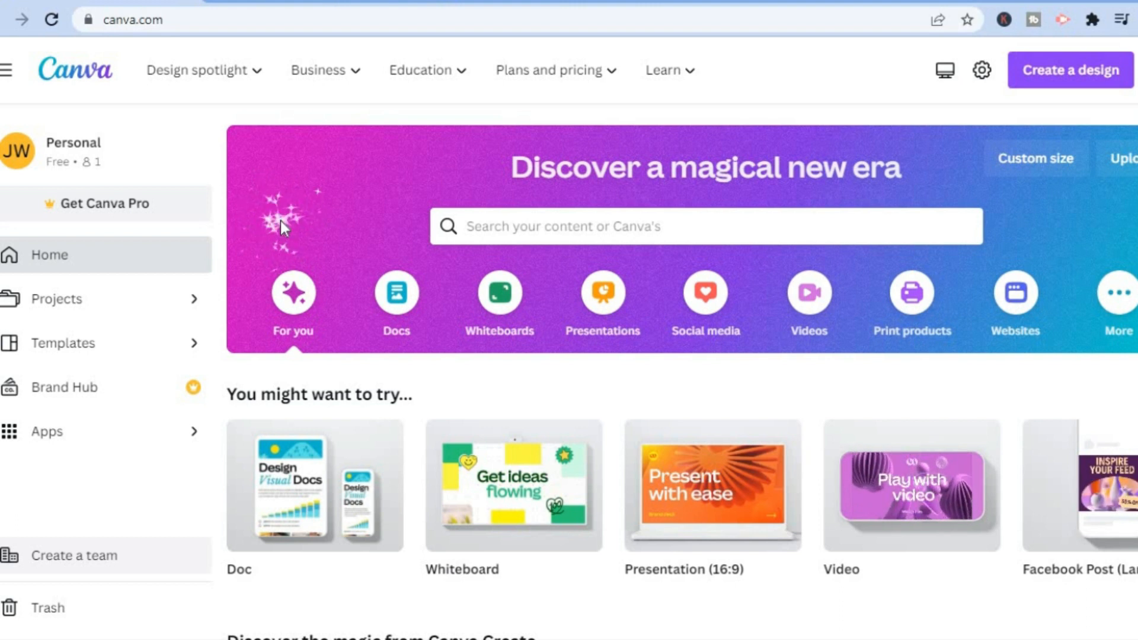
Step: Switch to the Printify website and view its home page introduction
left_click(304, 3)
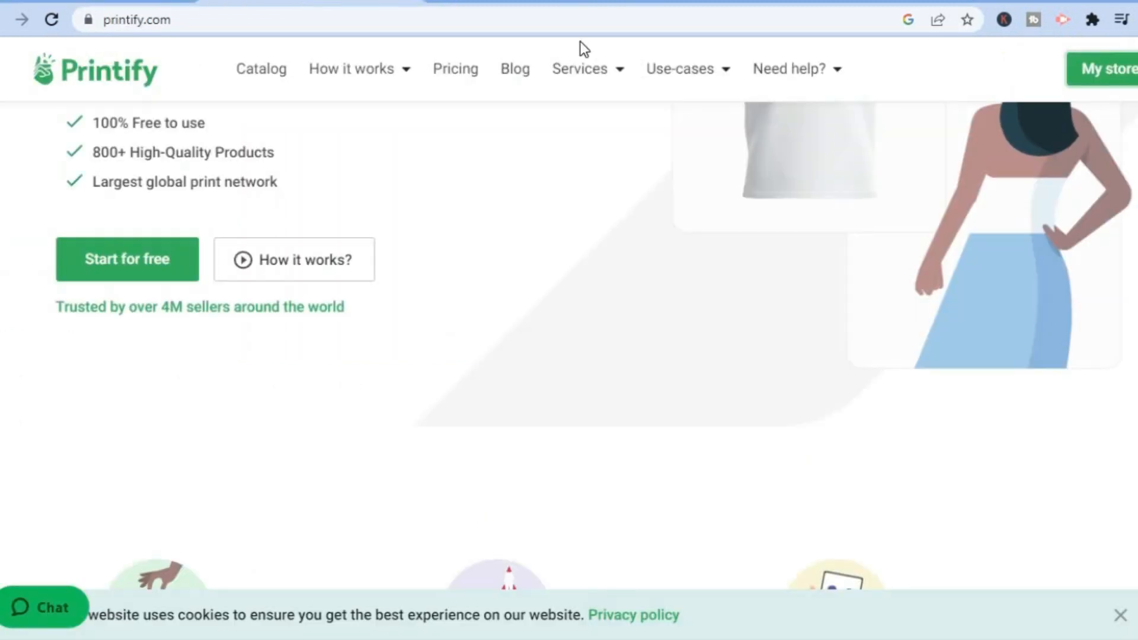
mouse_move(592, 55)
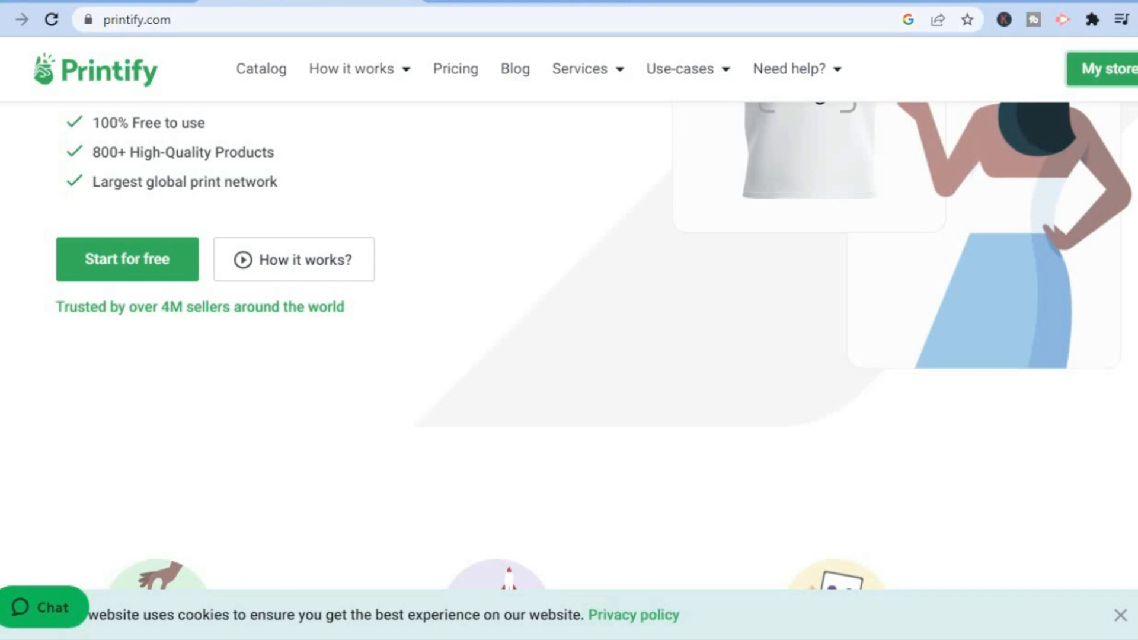
scroll(569, 344, "up", 4)
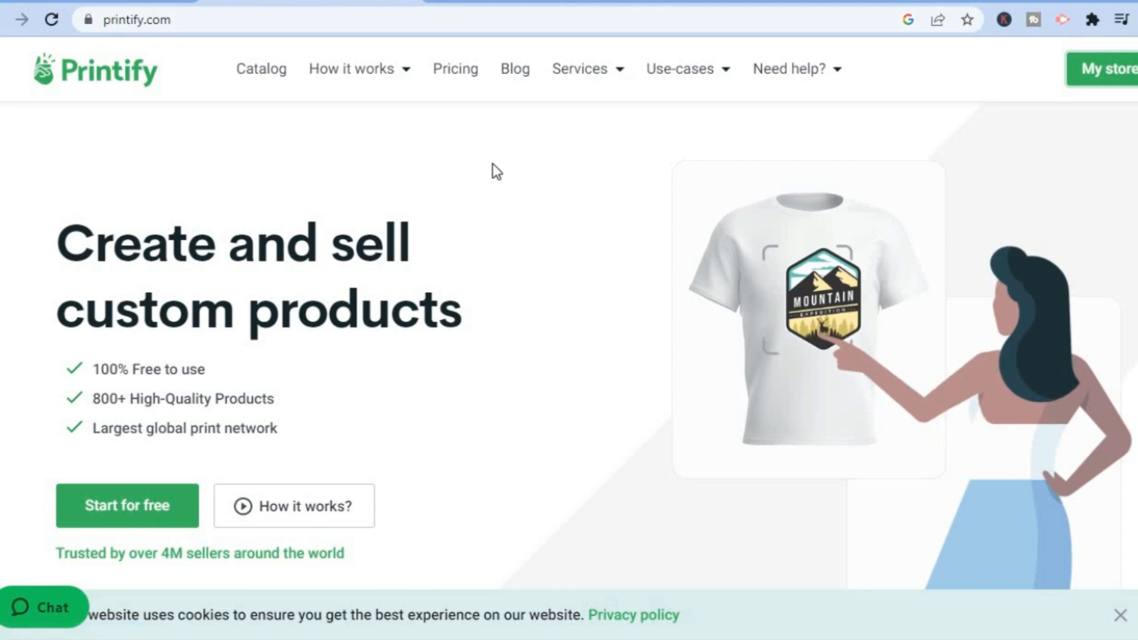
Step: Open the Unisex Heavy Cotton Tee from the T-shirts category of Printify's Men's Clothing catalog
left_click(541, 5)
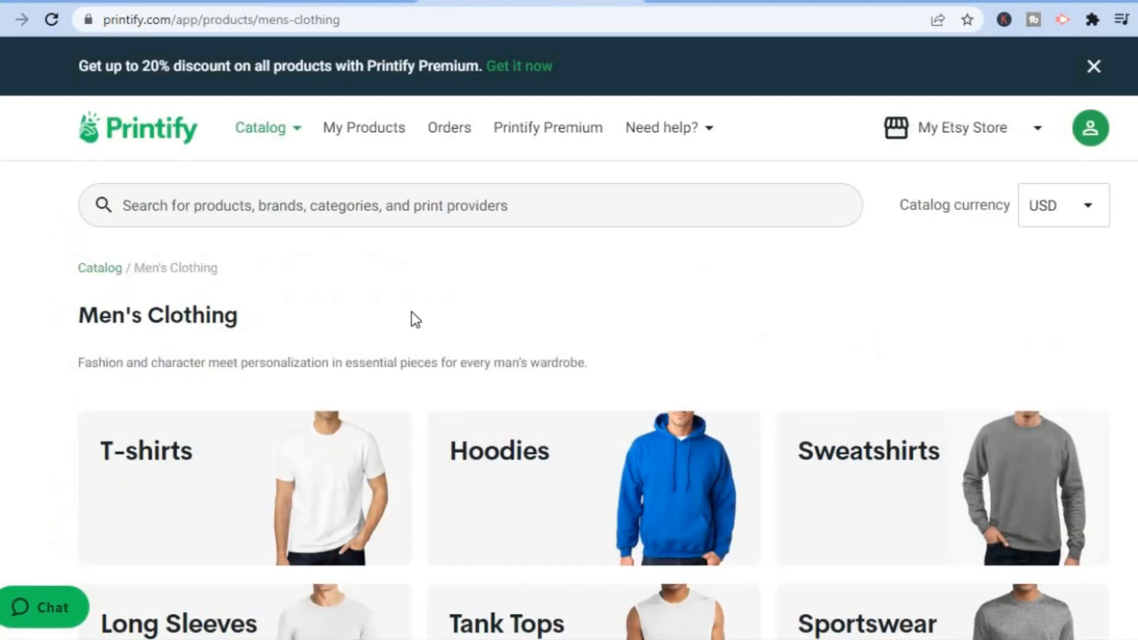
left_click(348, 498)
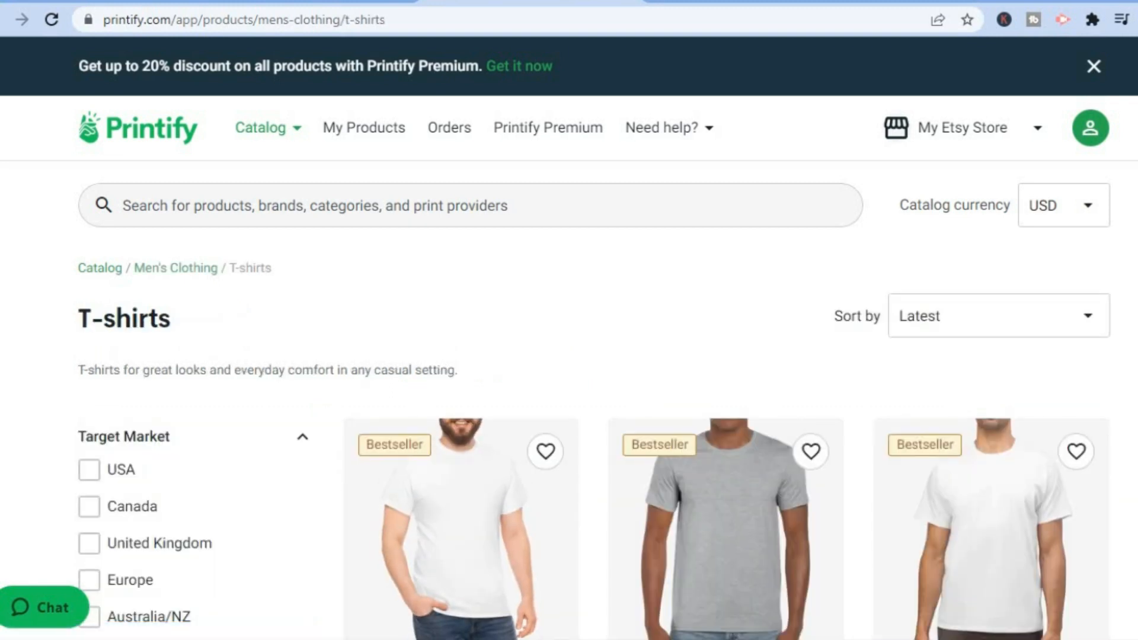
scroll(350, 492, "down", 4)
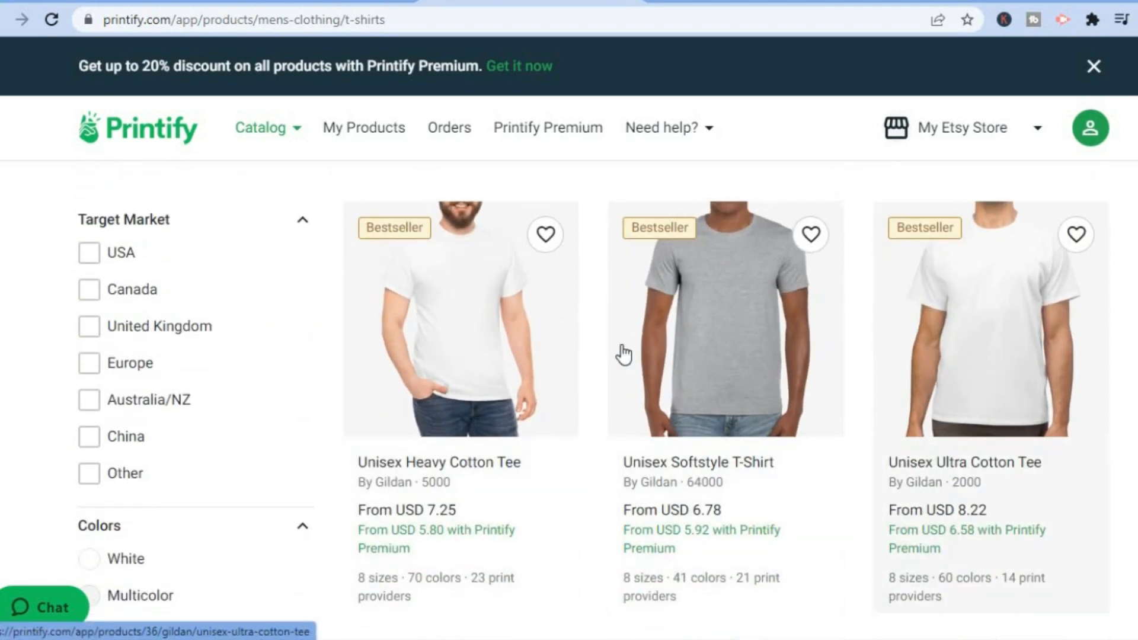
left_click(484, 342)
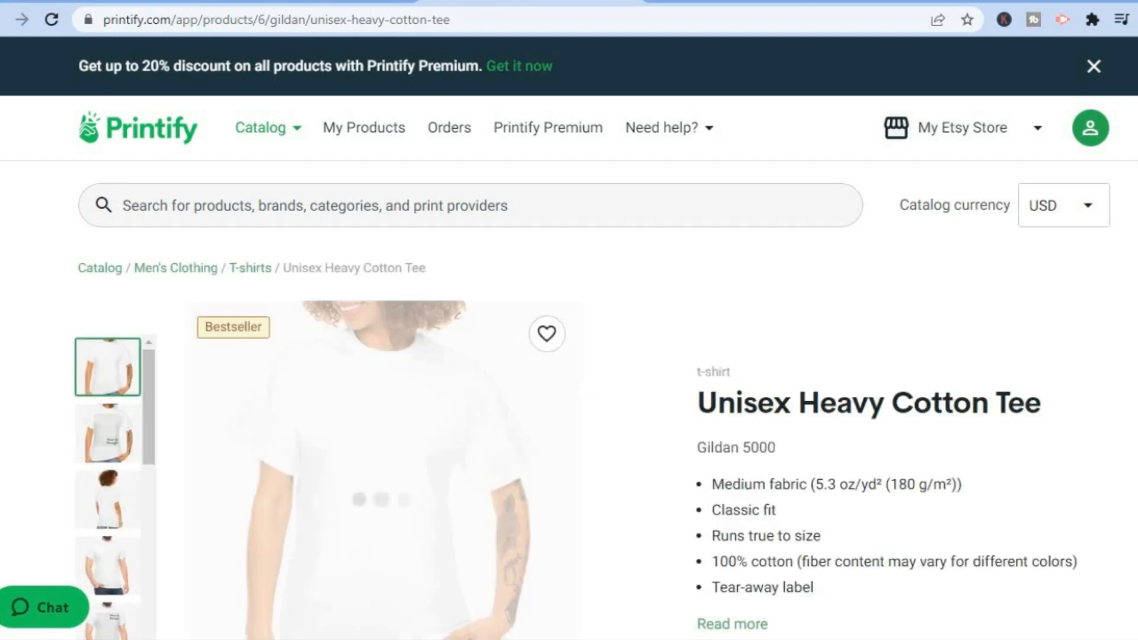
Step: Start designing the tee with the print provider Underground Threads and check the required print area size
scroll(569, 398, "down", 10)
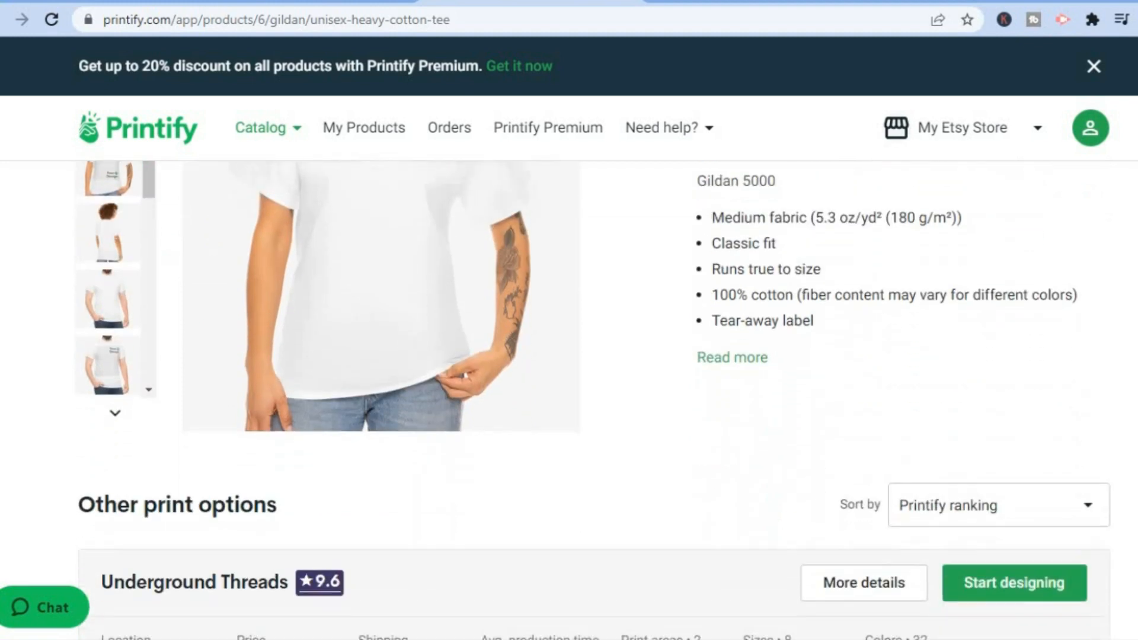
scroll(569, 397, "down", 1)
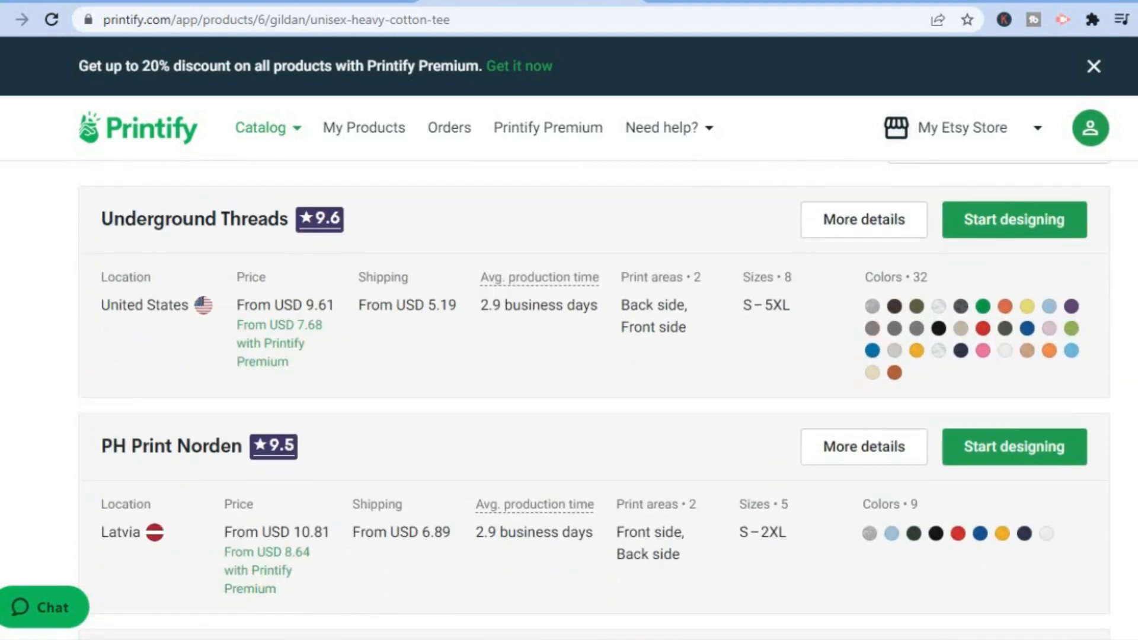
scroll(569, 397, "up", 5)
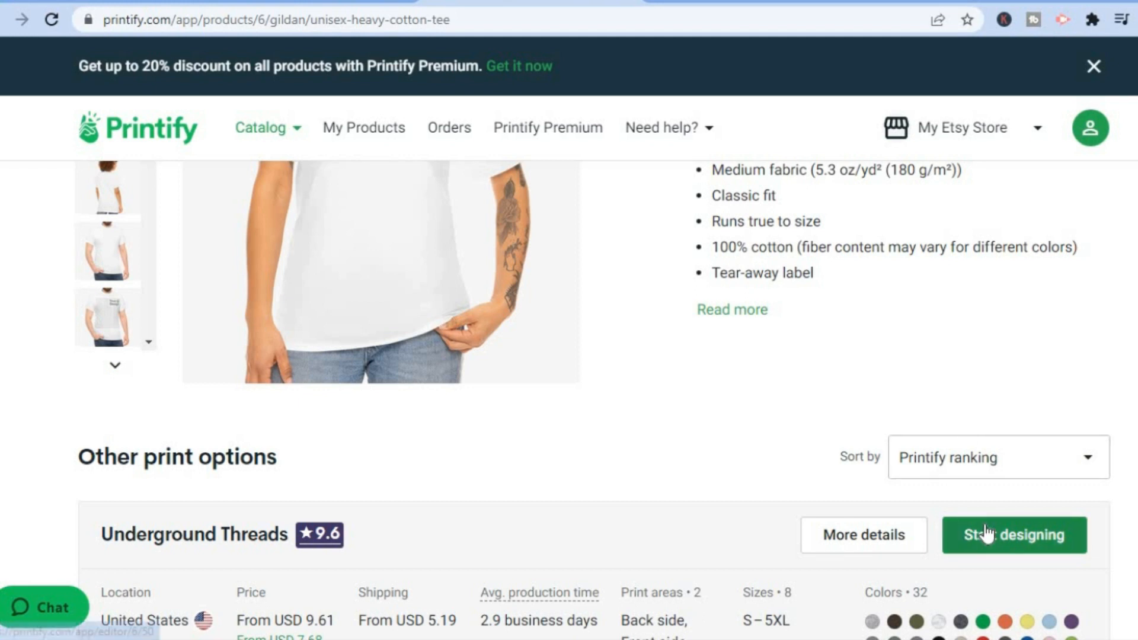
left_click(996, 532)
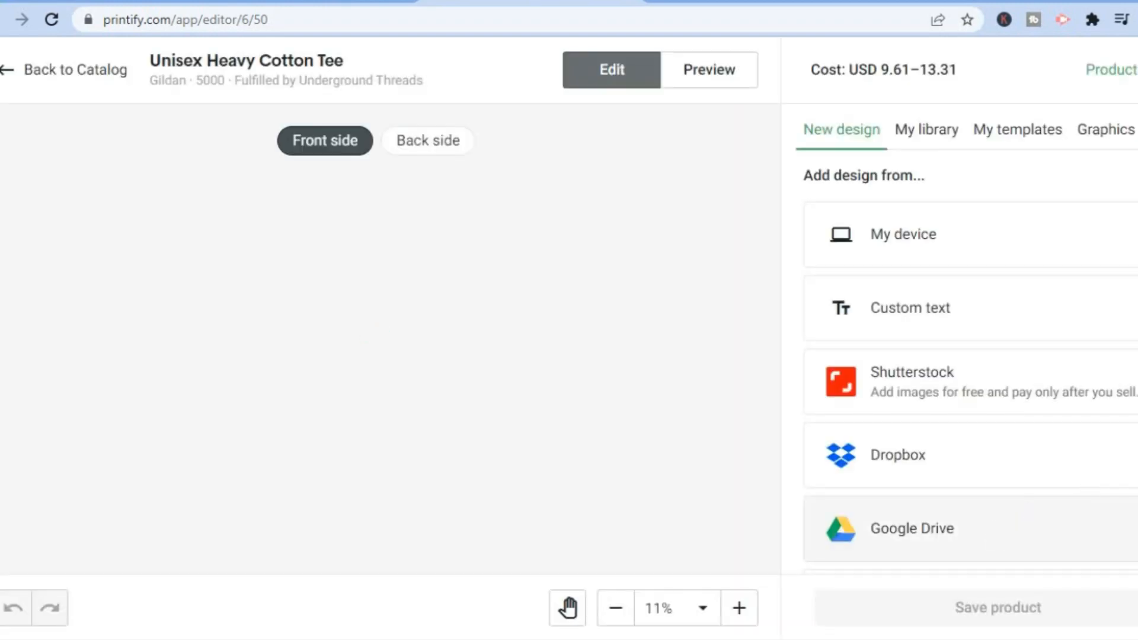
scroll(970, 364, "down", 4)
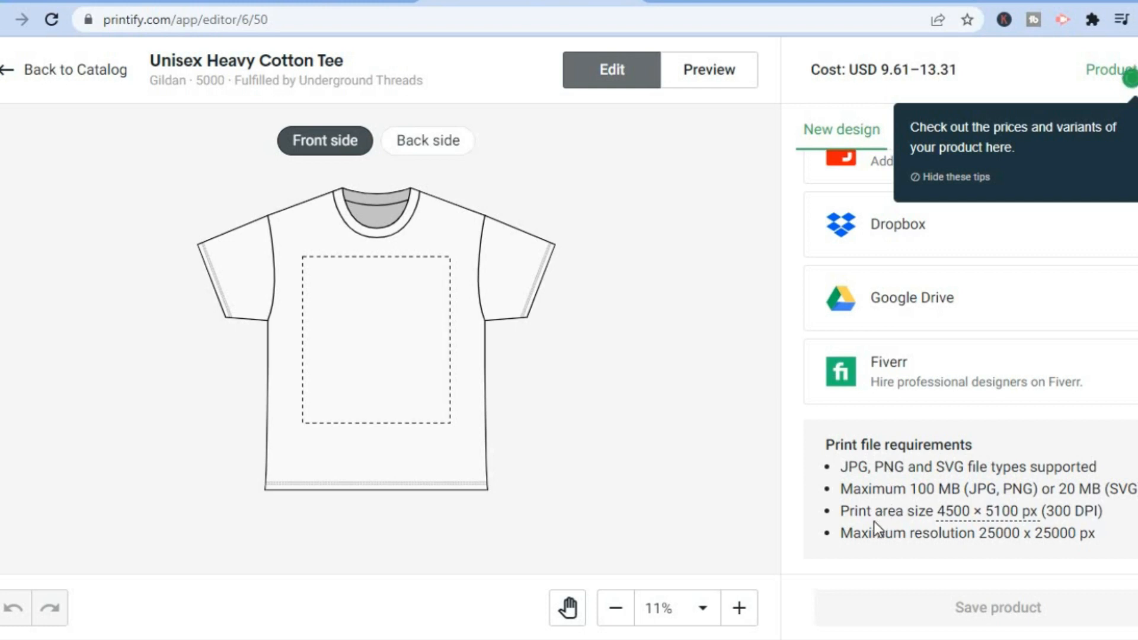
mouse_move(941, 518)
Step: Switch to Canva and create a new custom-size design of 4500 × 5100 px
left_click(99, 3)
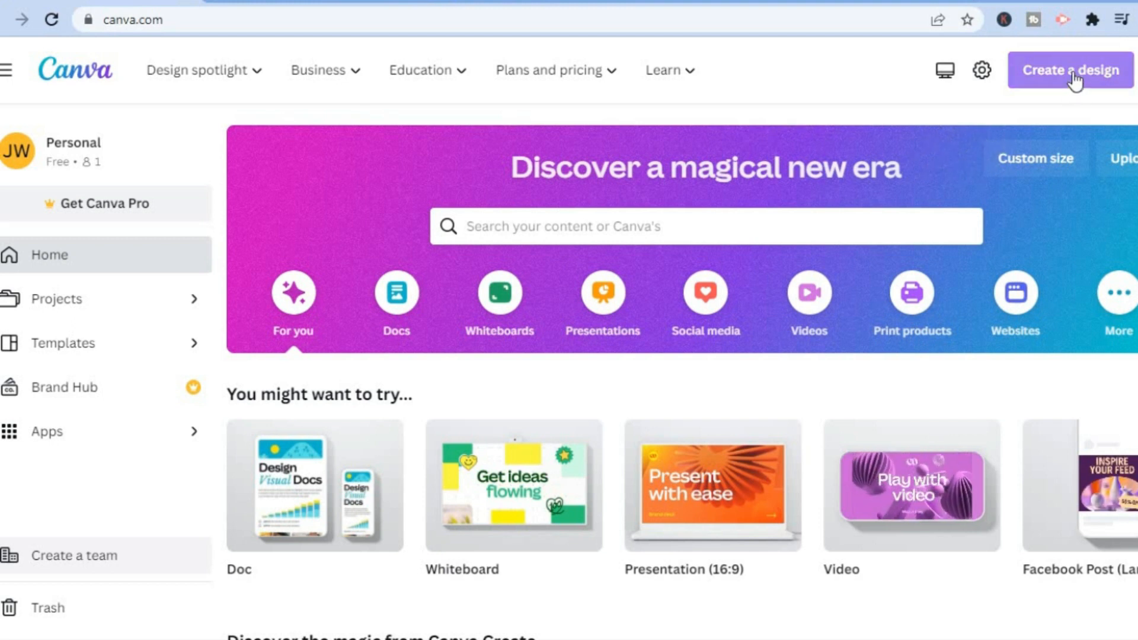
left_click(1036, 160)
left_click(803, 241)
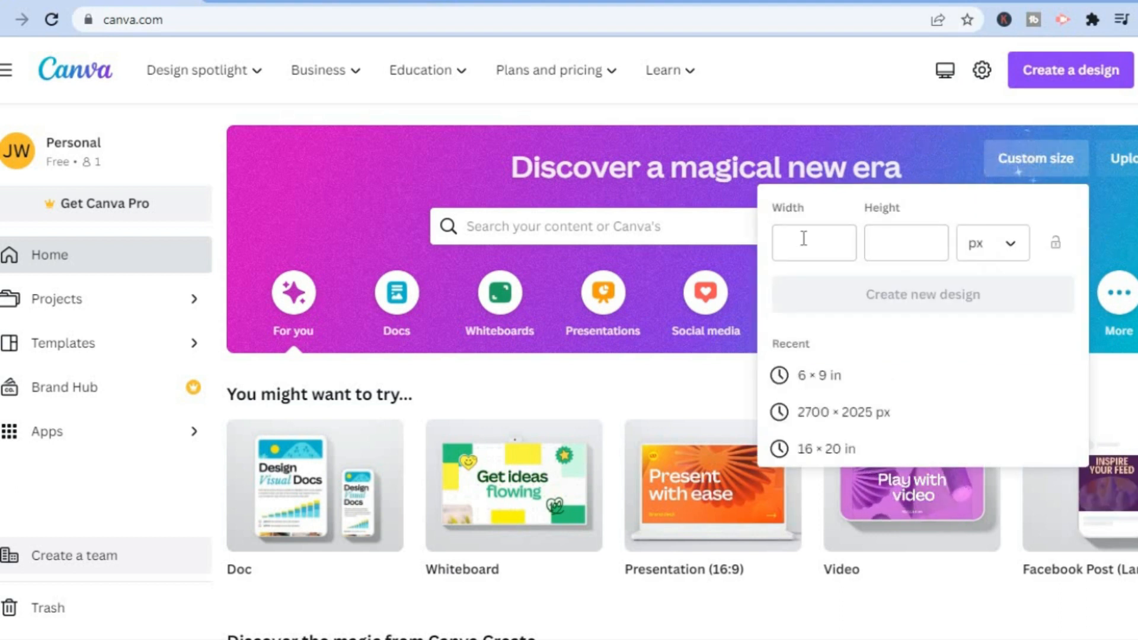
type("4")
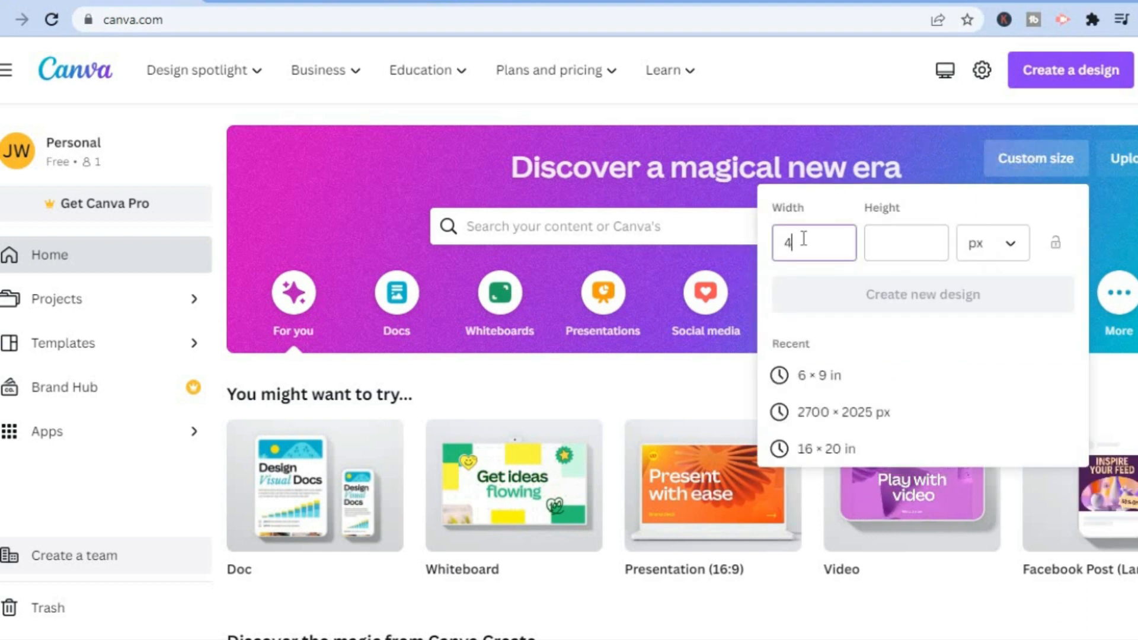
type("500")
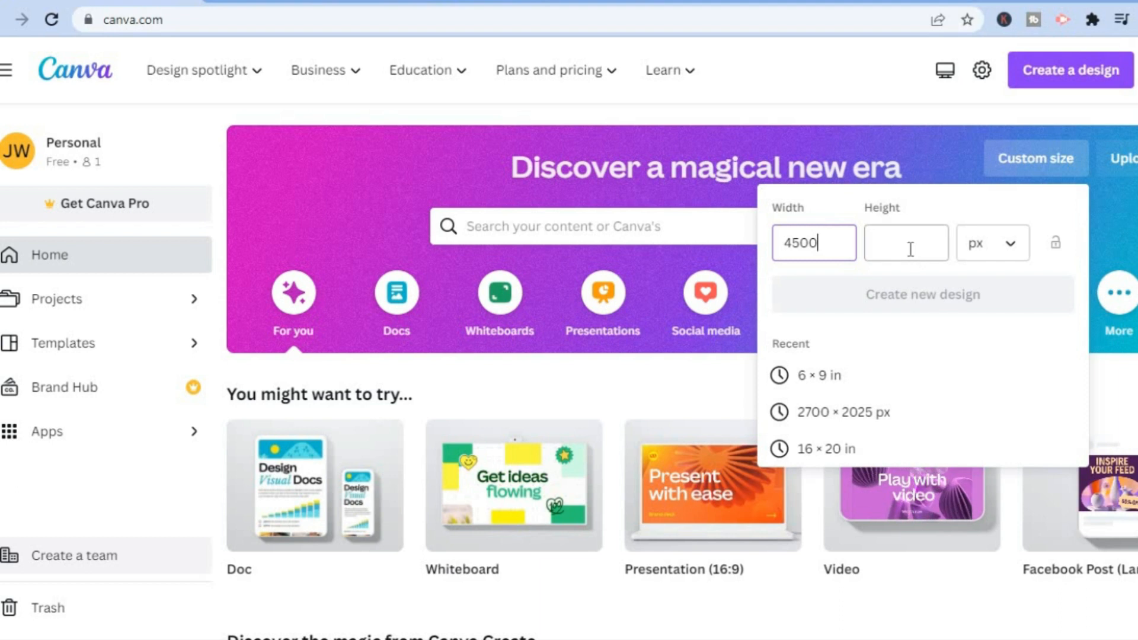
left_click(910, 248)
type("5100")
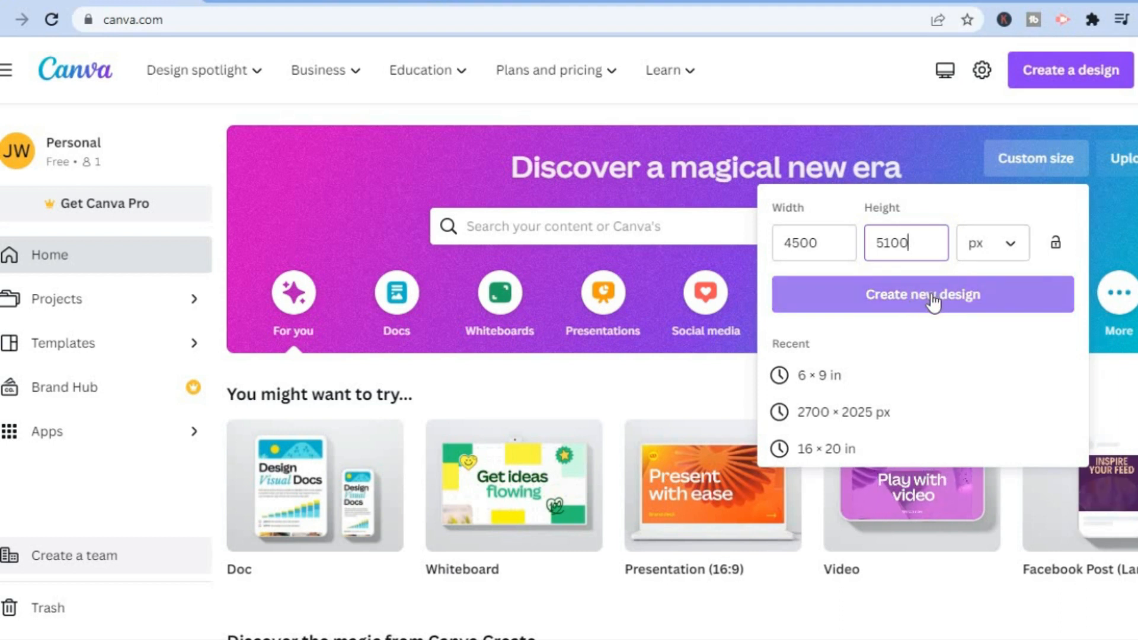
left_click(917, 297)
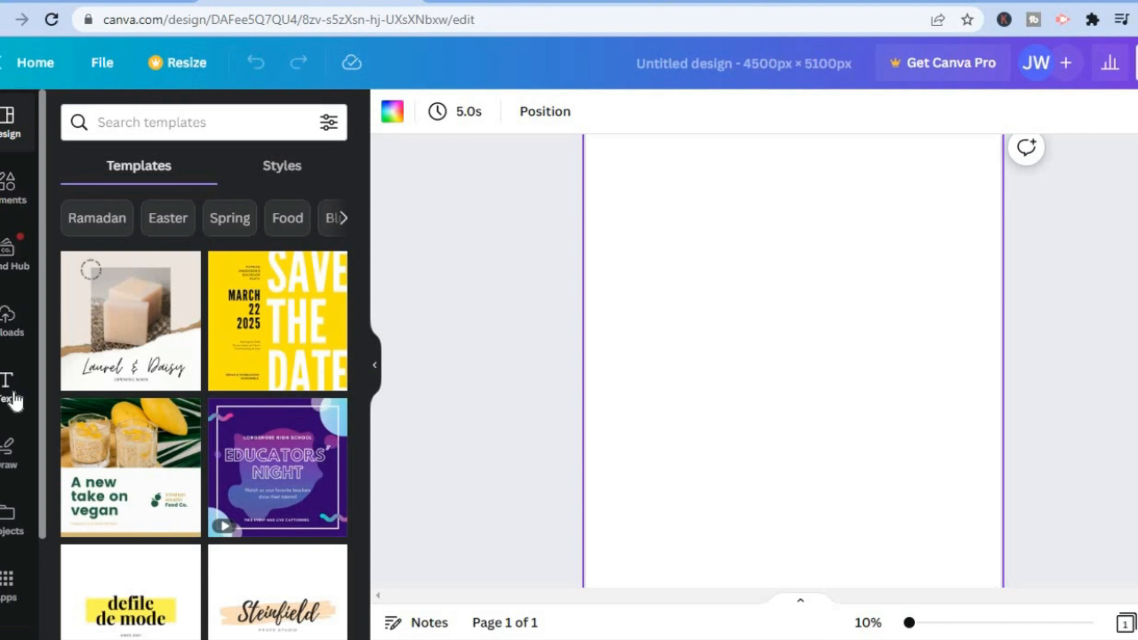
Step: Search the elements for "tree" and add the leafy green tree graphic with the branching brown trunk to the page
left_click_drag(41, 479, 32, 595)
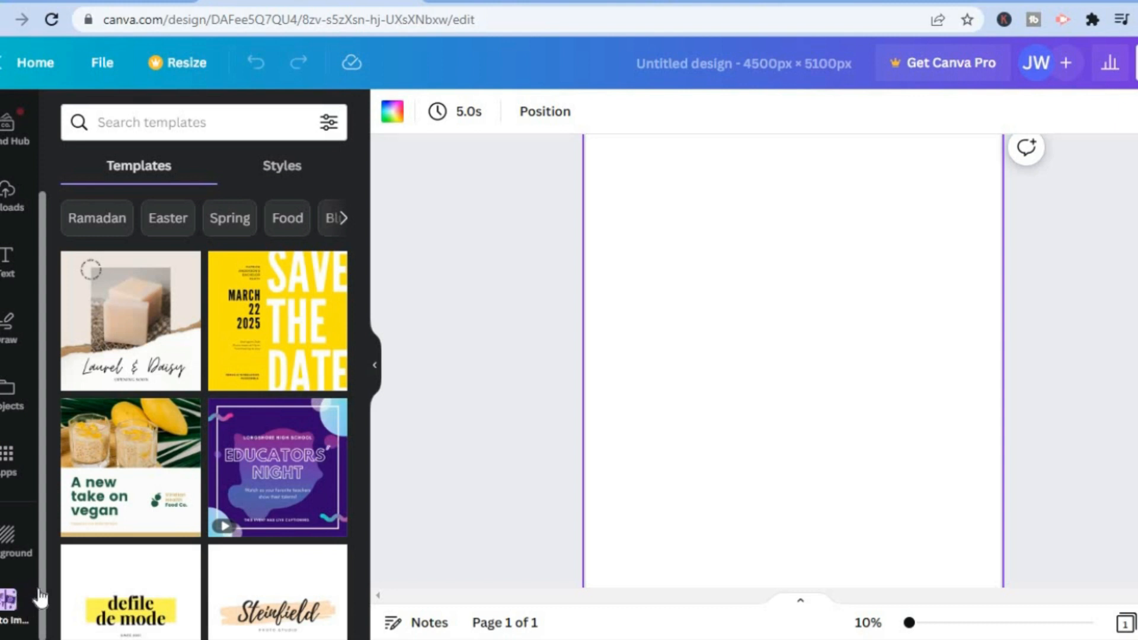
scroll(40, 415, "up", 3)
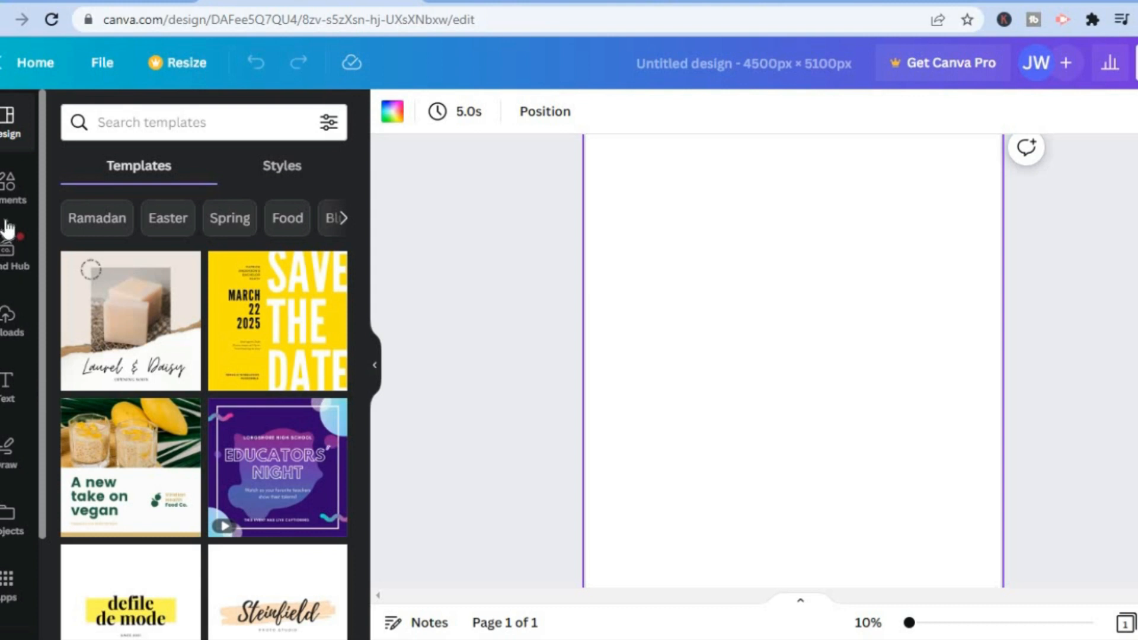
left_click(12, 200)
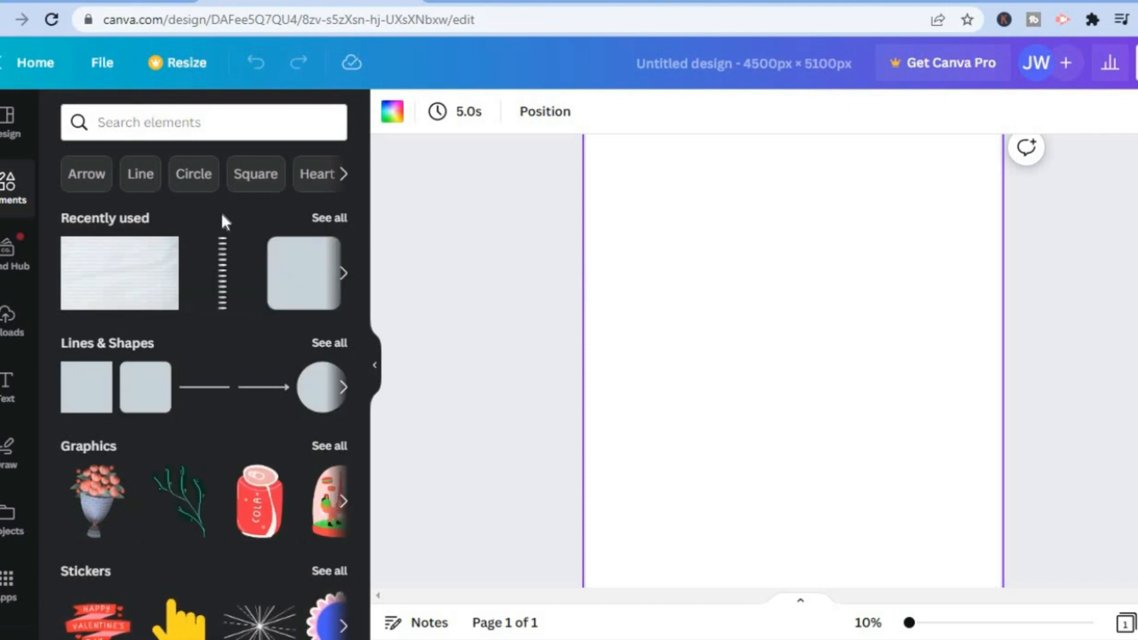
left_click(170, 123)
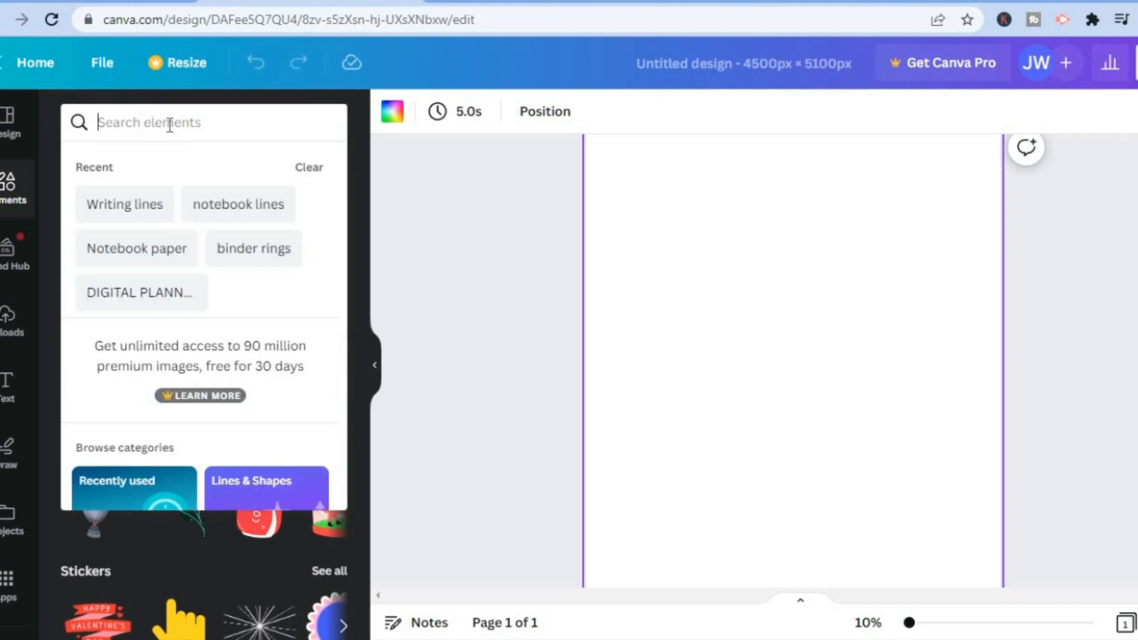
type("tree")
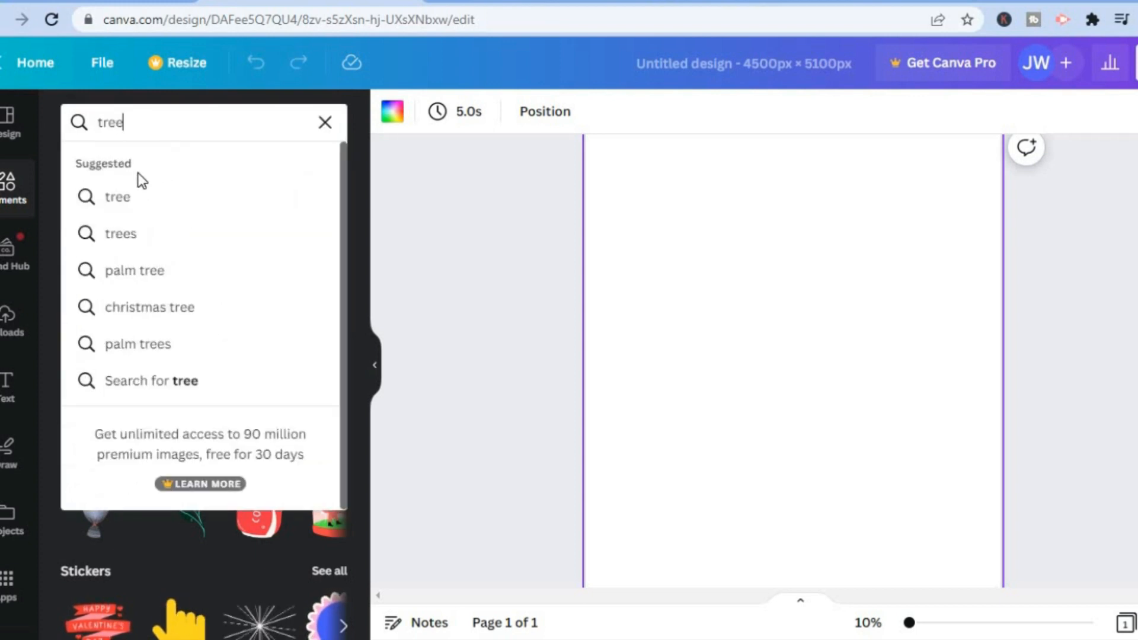
left_click(115, 201)
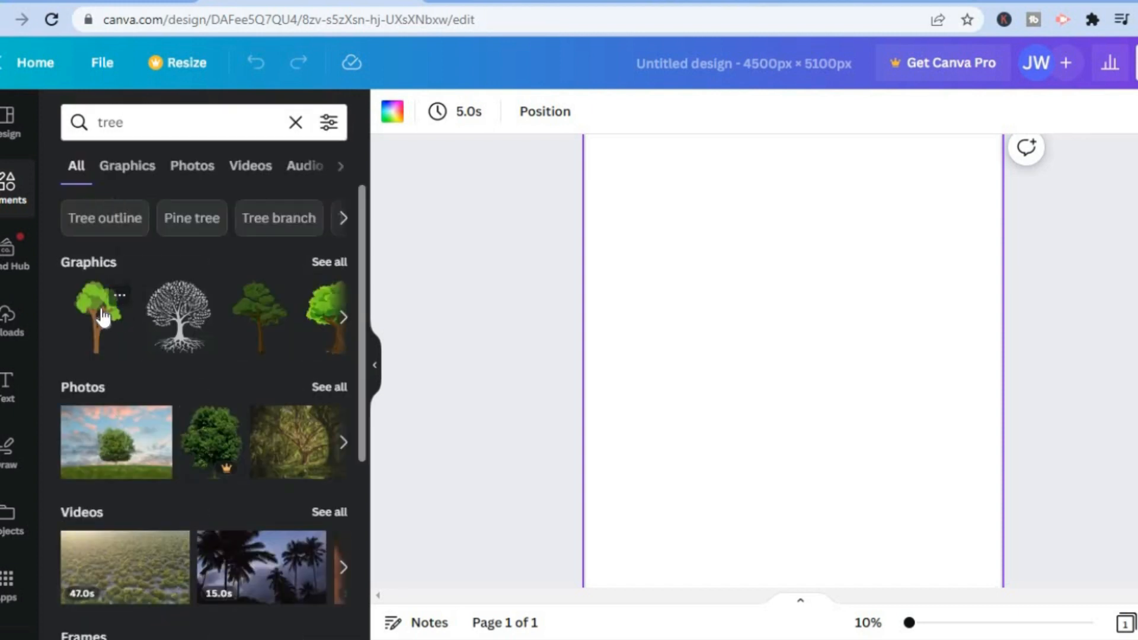
left_click(343, 318)
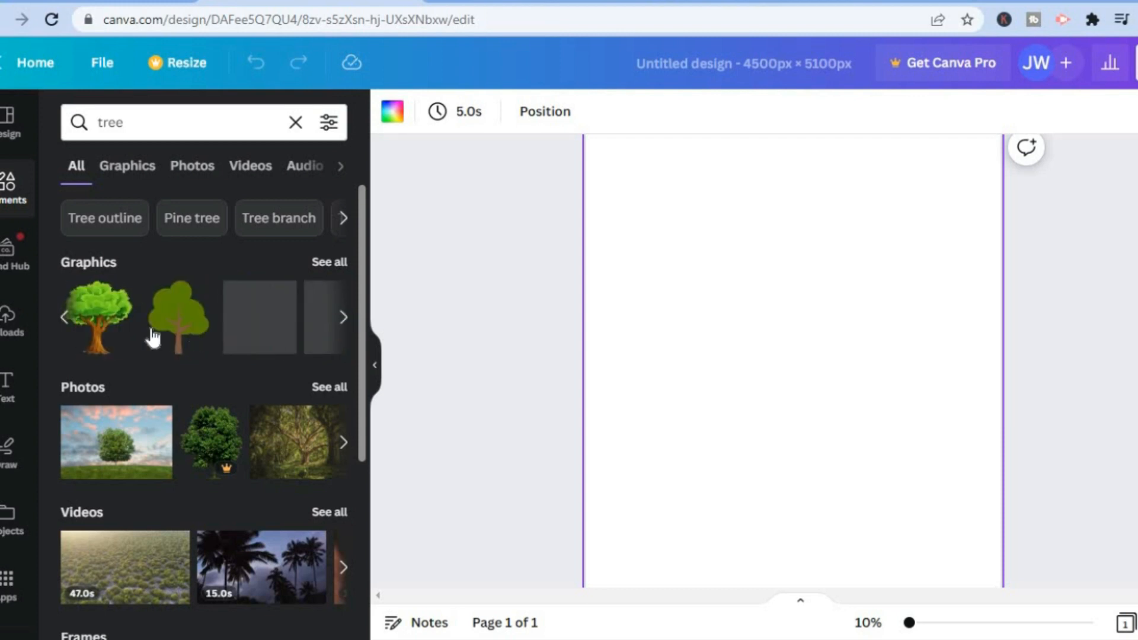
left_click(106, 326)
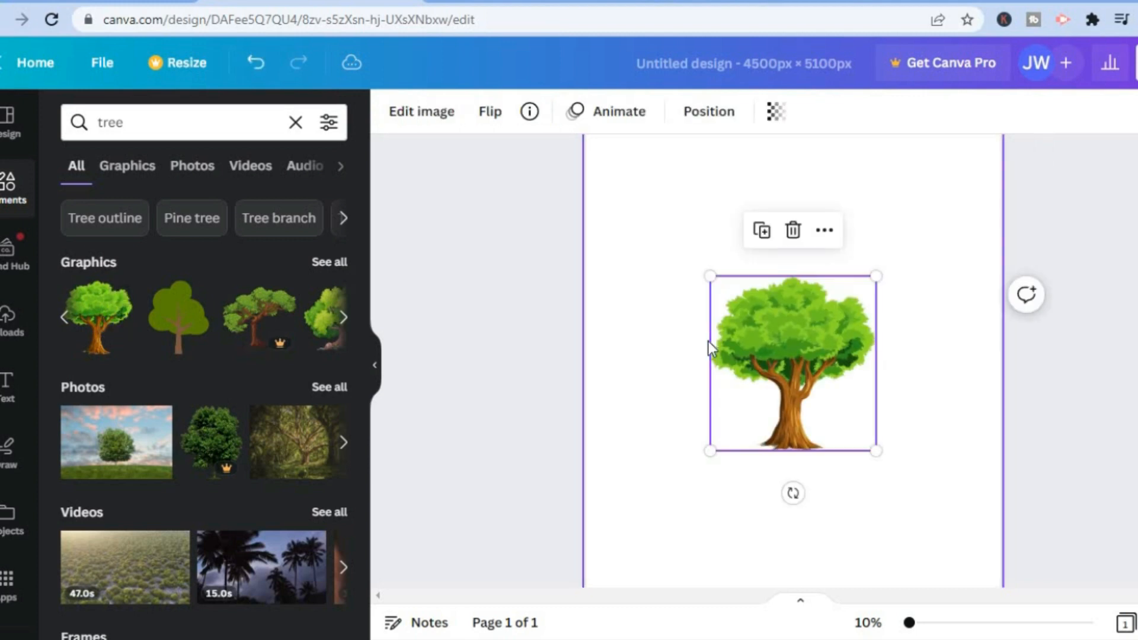
Step: Enlarge the tree graphic around the middle of the page and deselect it
left_click_drag(711, 278, 688, 237)
left_click_drag(679, 448, 666, 464)
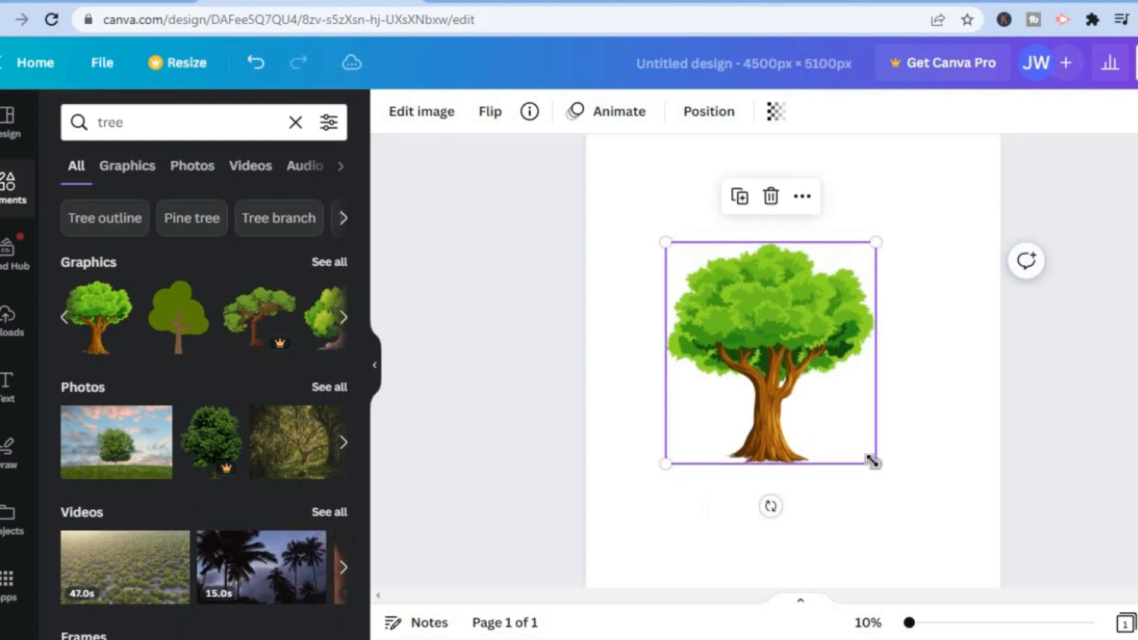
left_click_drag(879, 462, 900, 487)
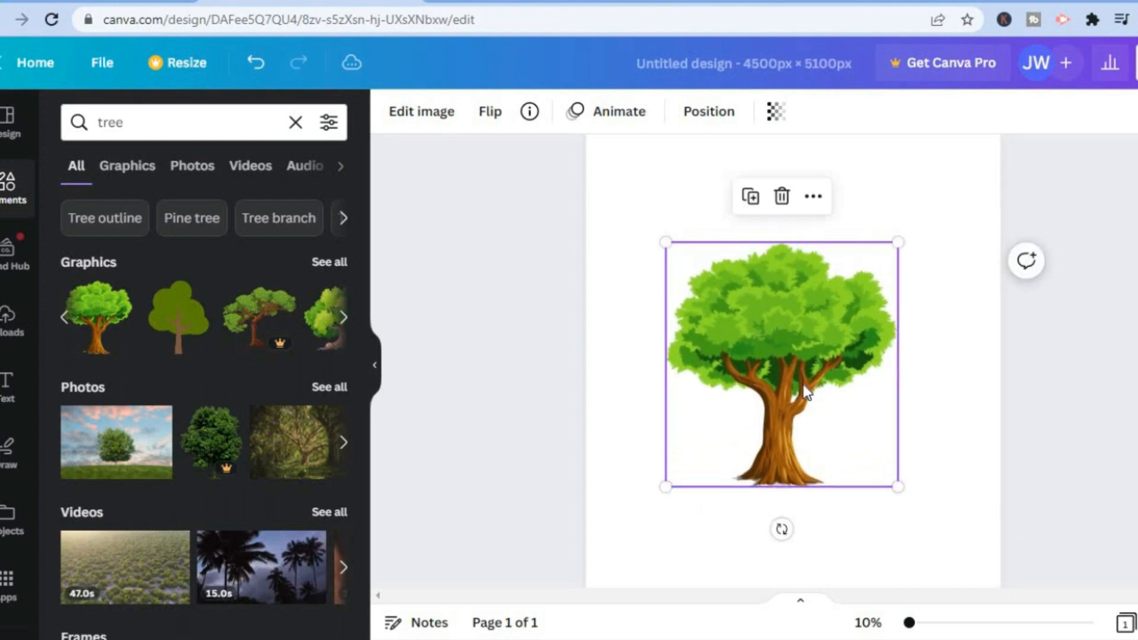
scroll(810, 261, "up", 2)
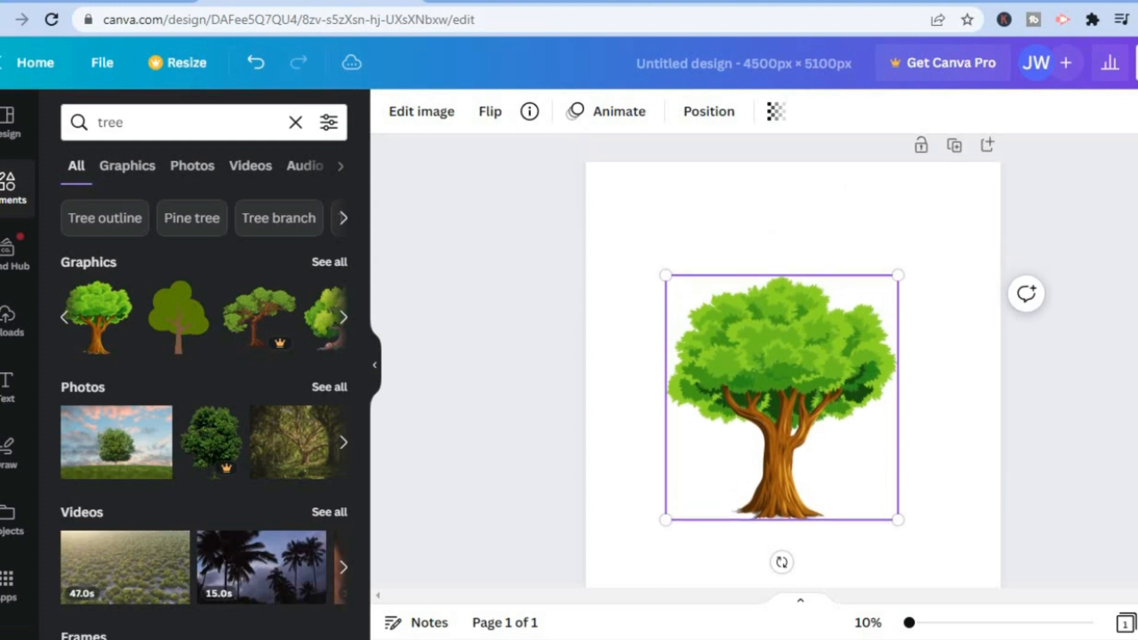
left_click(866, 233)
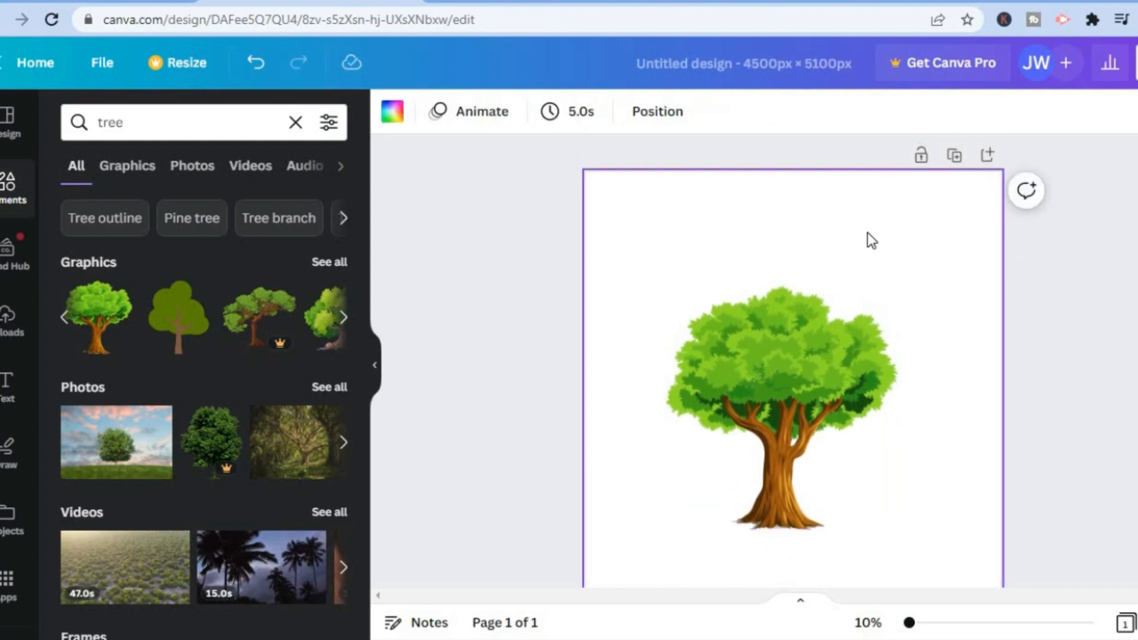
Step: Add a heading reading "Save The Trees" and place it above the tree
left_click(12, 394)
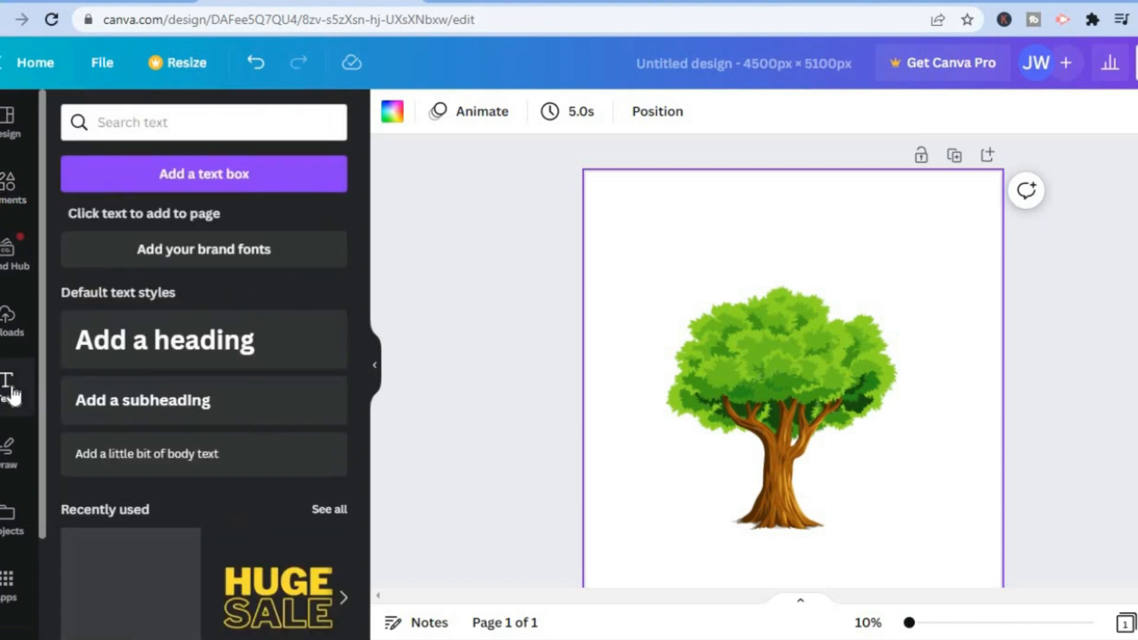
left_click(163, 336)
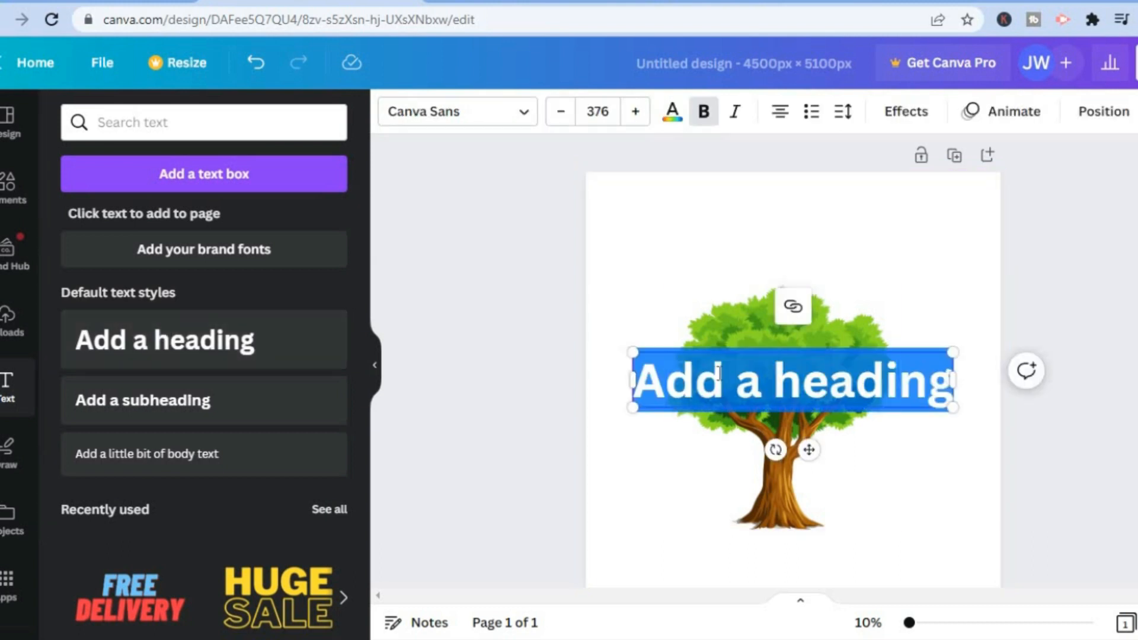
left_click_drag(760, 346, 752, 208)
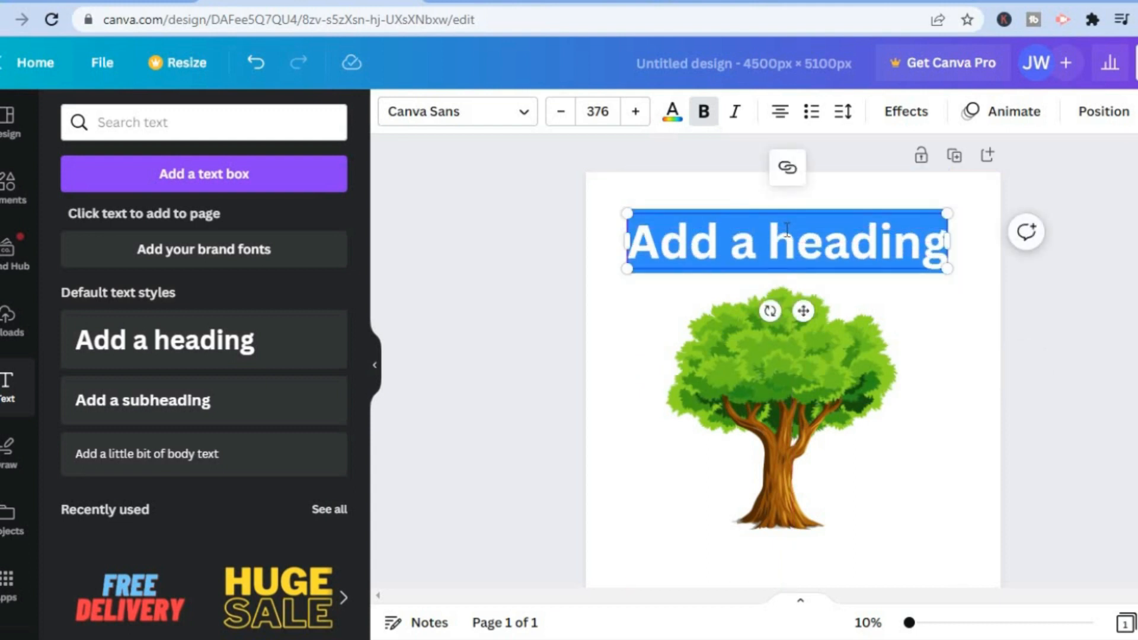
type("Save")
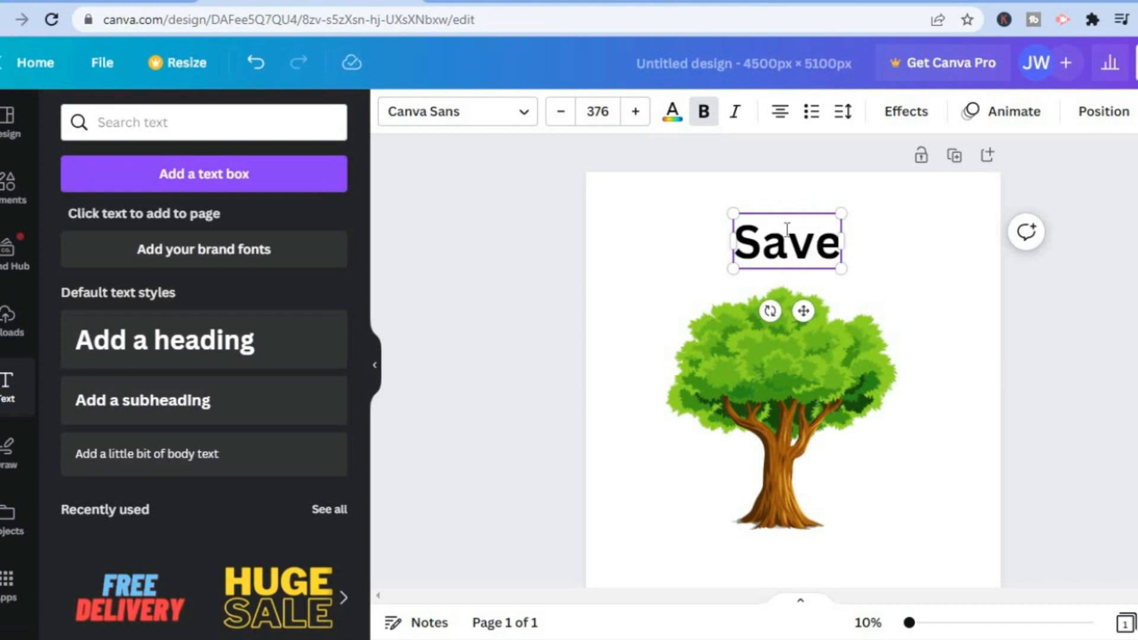
type(" The Trees")
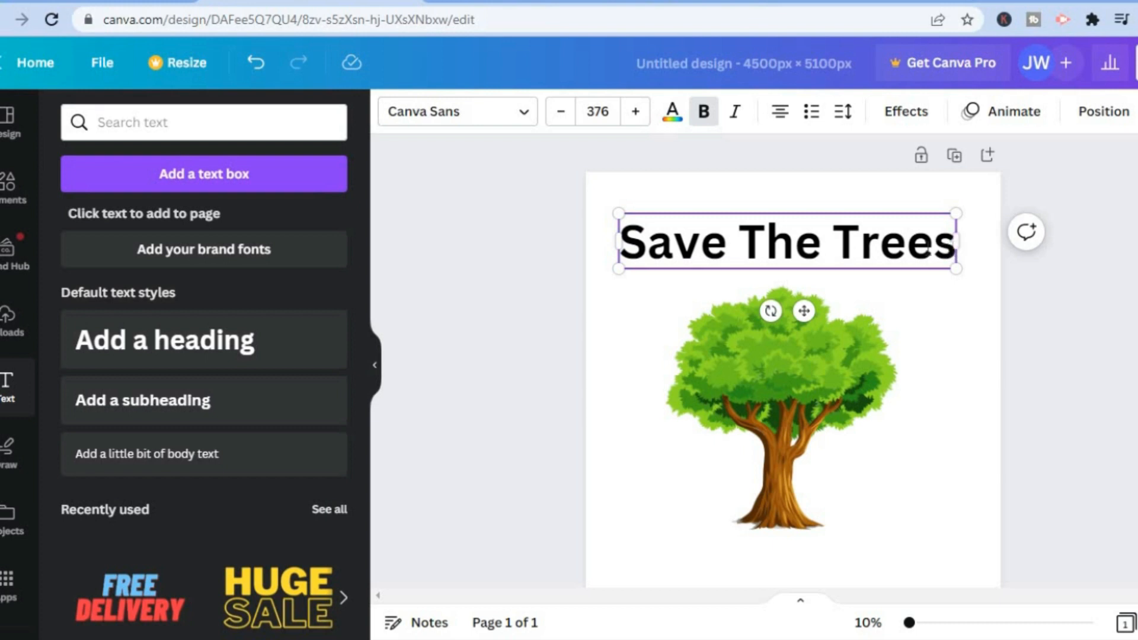
Step: Change the font of the "Save The Trees" heading to Anton
left_click_drag(956, 244, 604, 254)
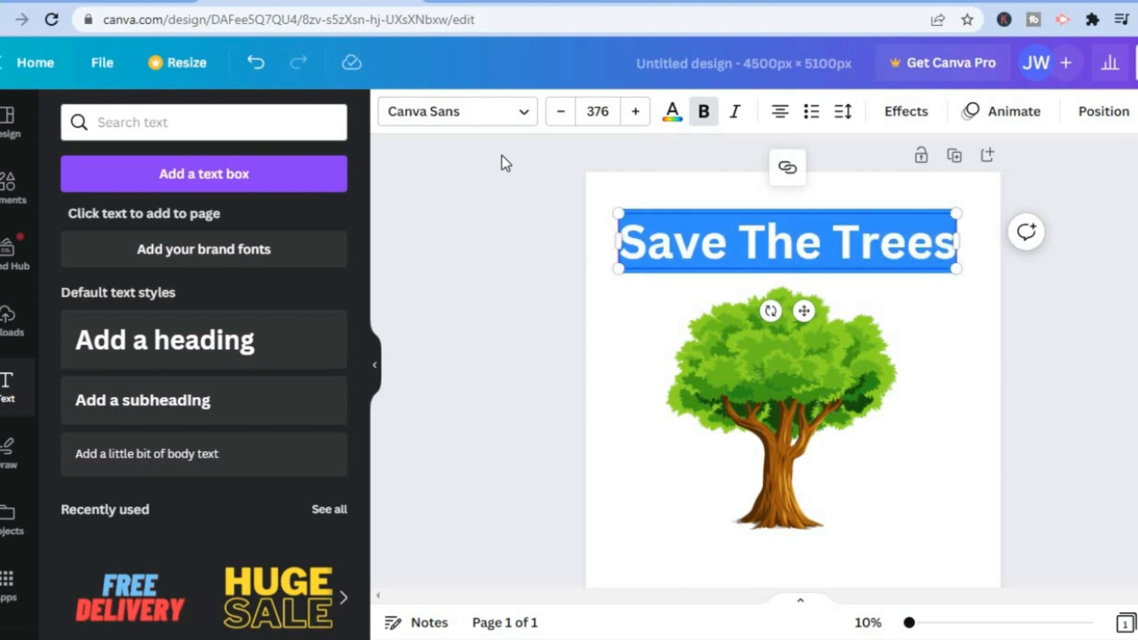
left_click(483, 123)
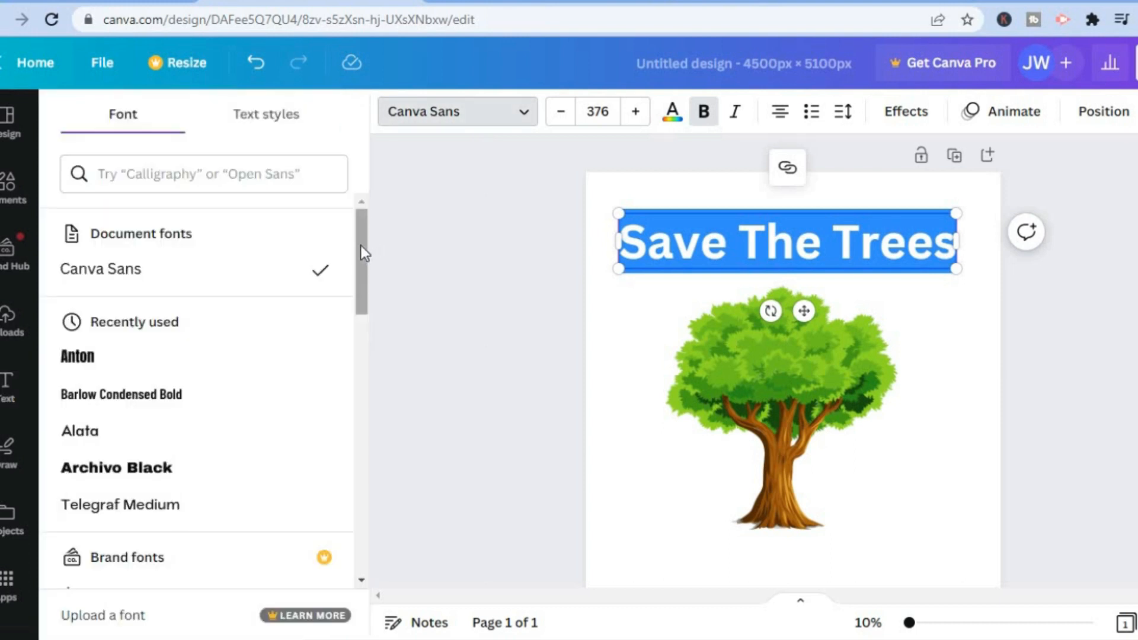
left_click_drag(361, 246, 360, 300)
left_click(169, 301)
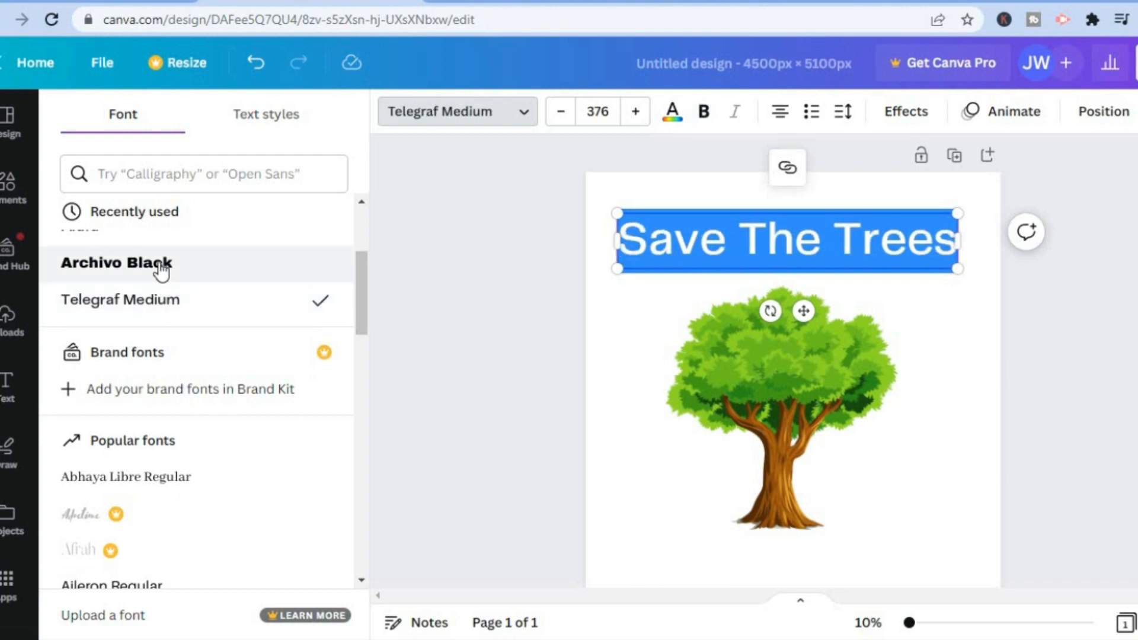
left_click_drag(358, 290, 358, 265)
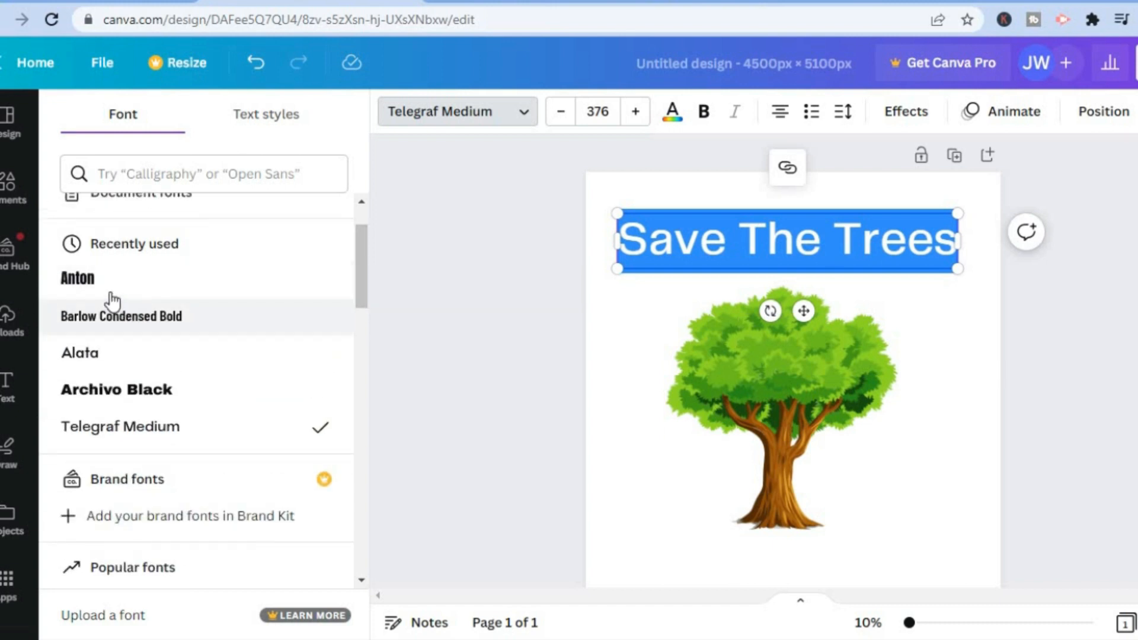
left_click(113, 298)
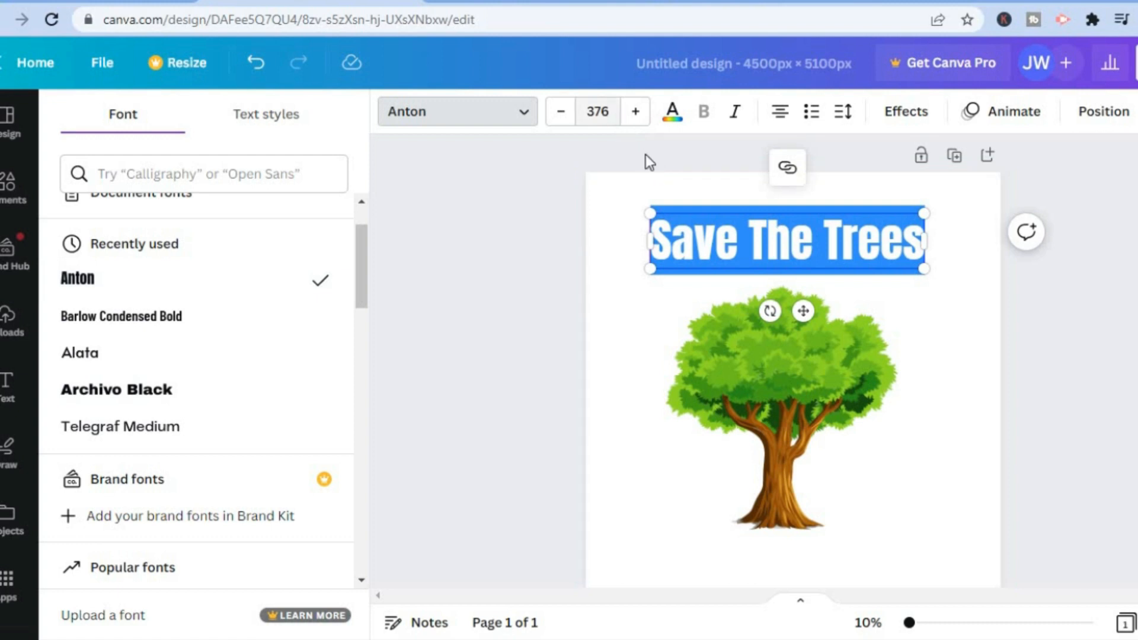
Step: Color the "Save The Trees" heading bright cyan-blue from the default solid colors and deselect it
left_click(672, 111)
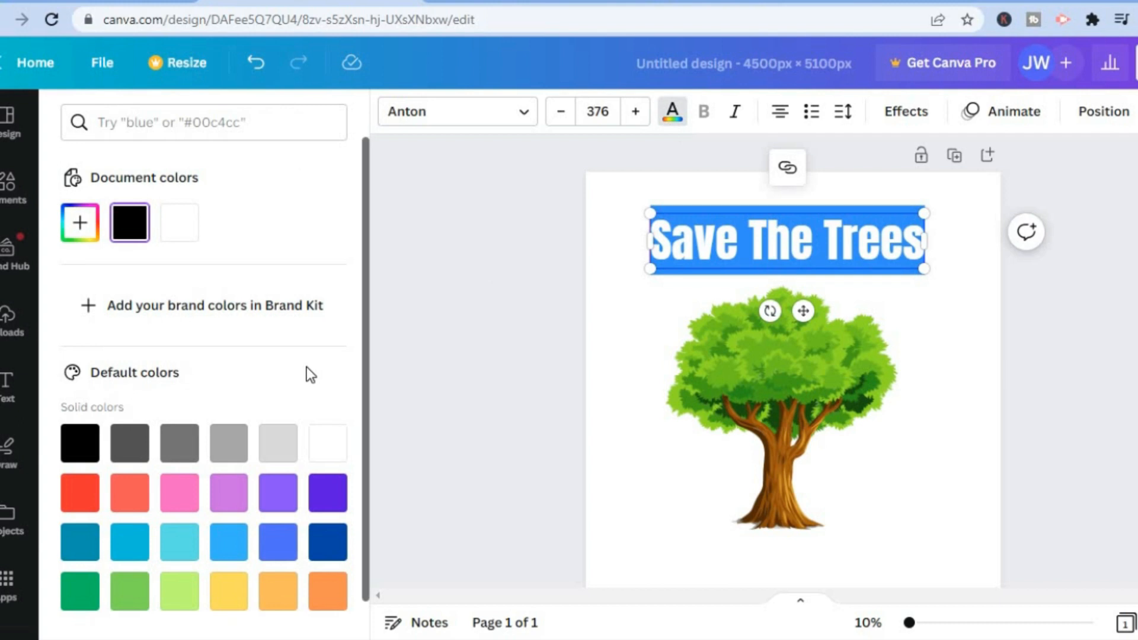
left_click_drag(360, 419, 360, 499)
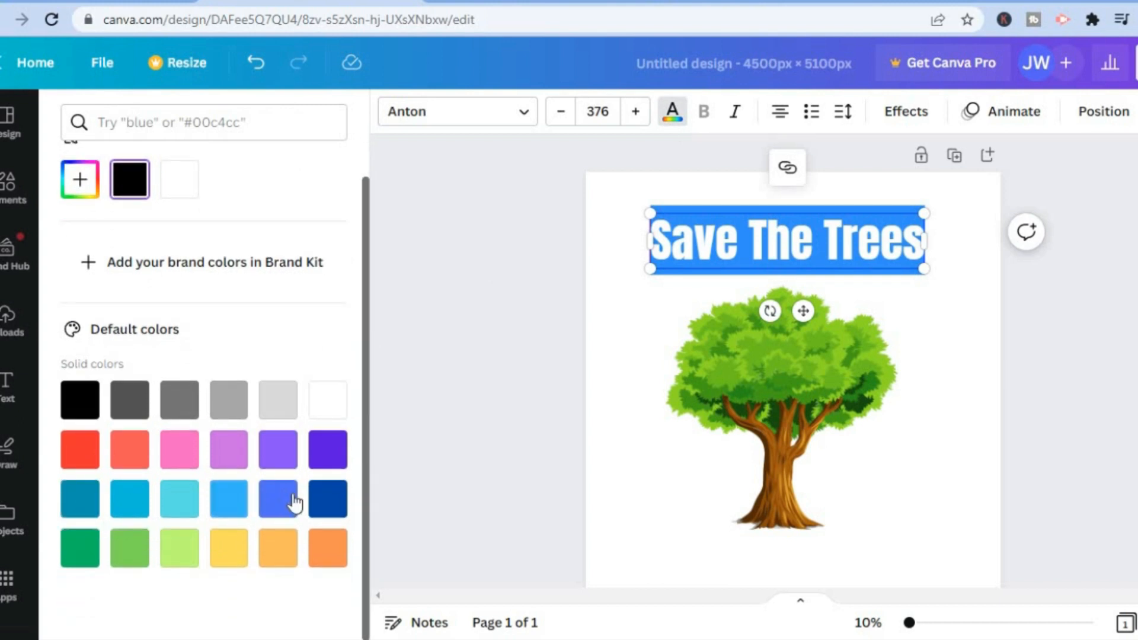
left_click(126, 505)
left_click(932, 445)
left_click(936, 452)
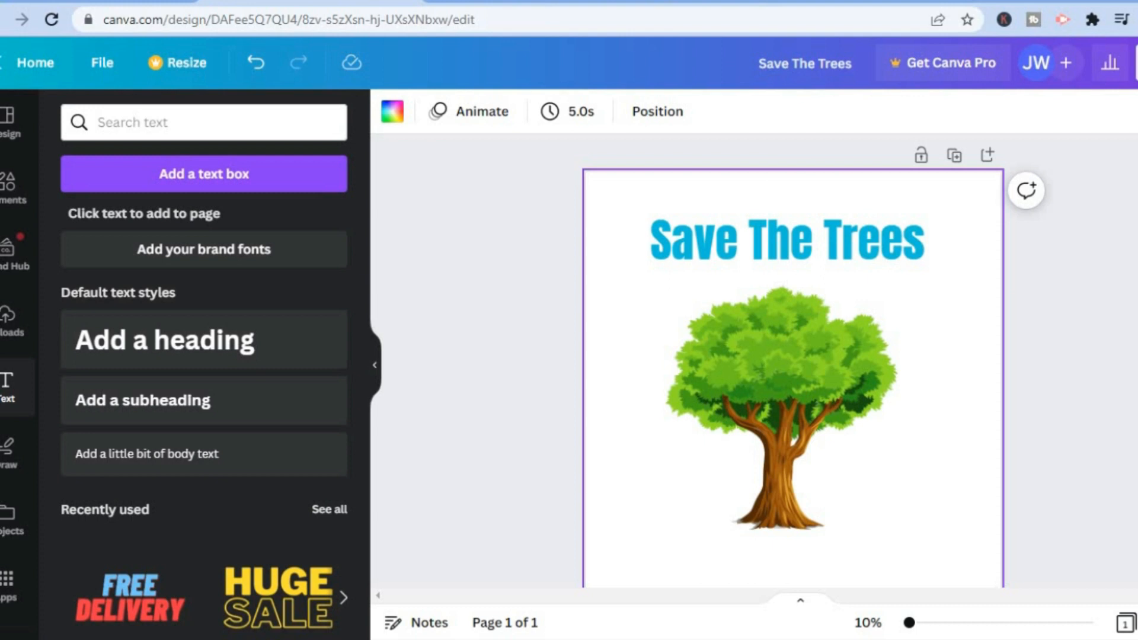
Step: Replace the "tree" element search with a search for "shovel"
scroll(793, 332, "down", 3)
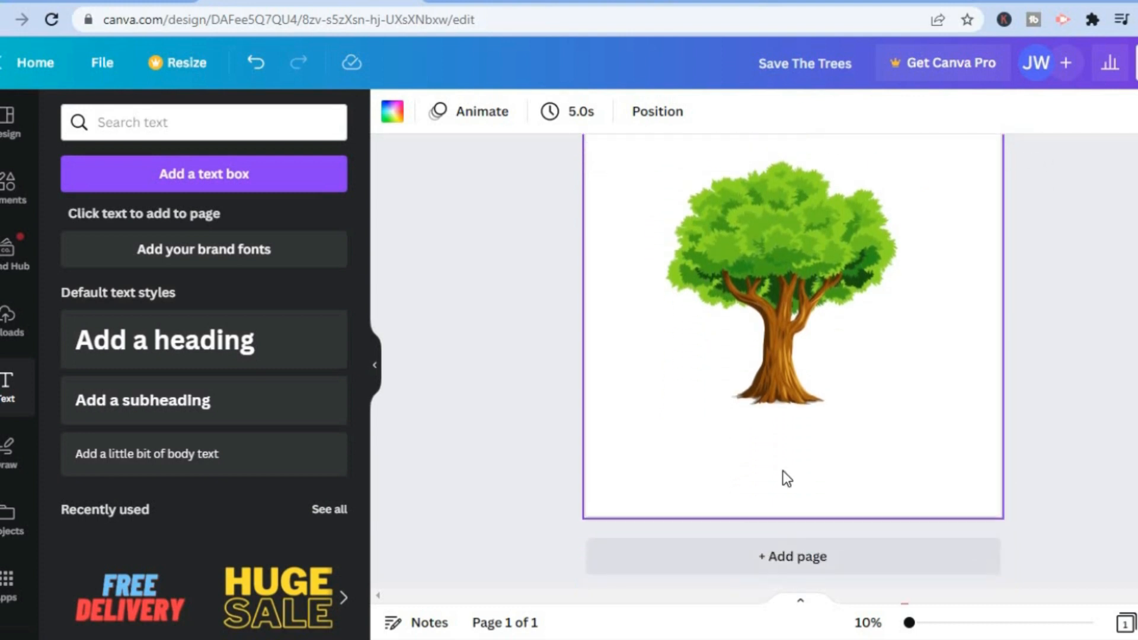
left_click(13, 198)
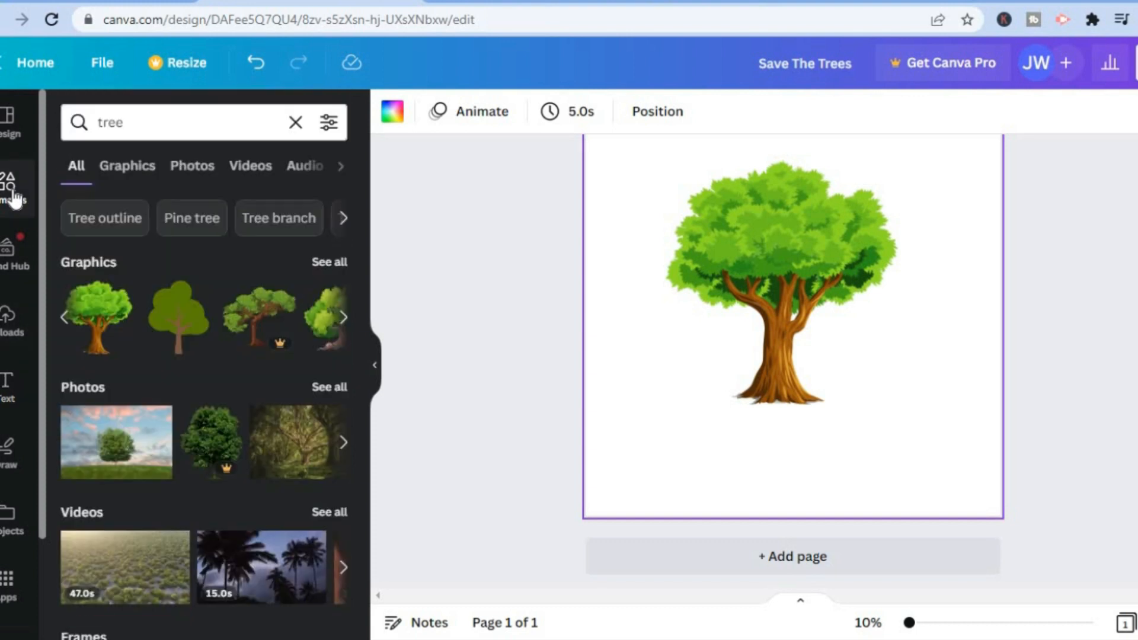
left_click(199, 112)
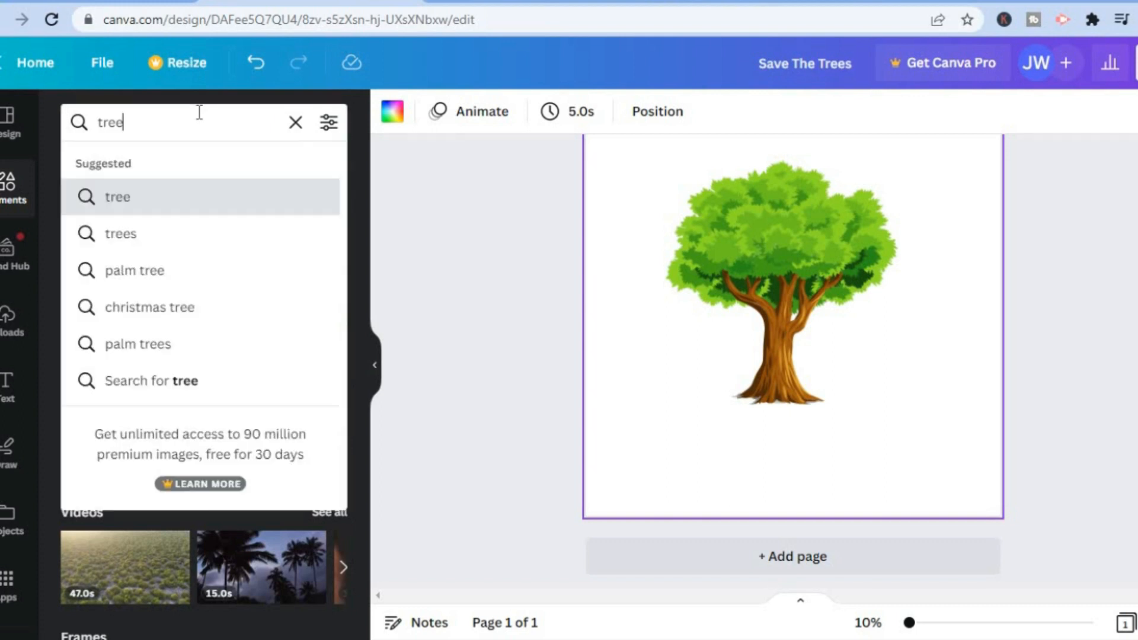
left_click(295, 122)
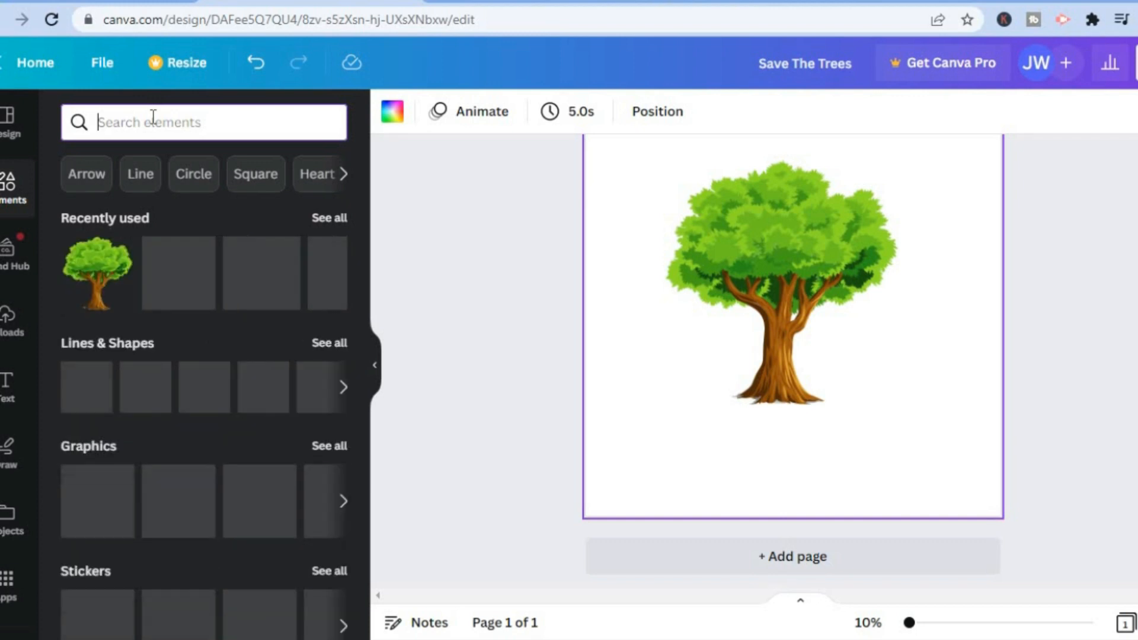
type("sh")
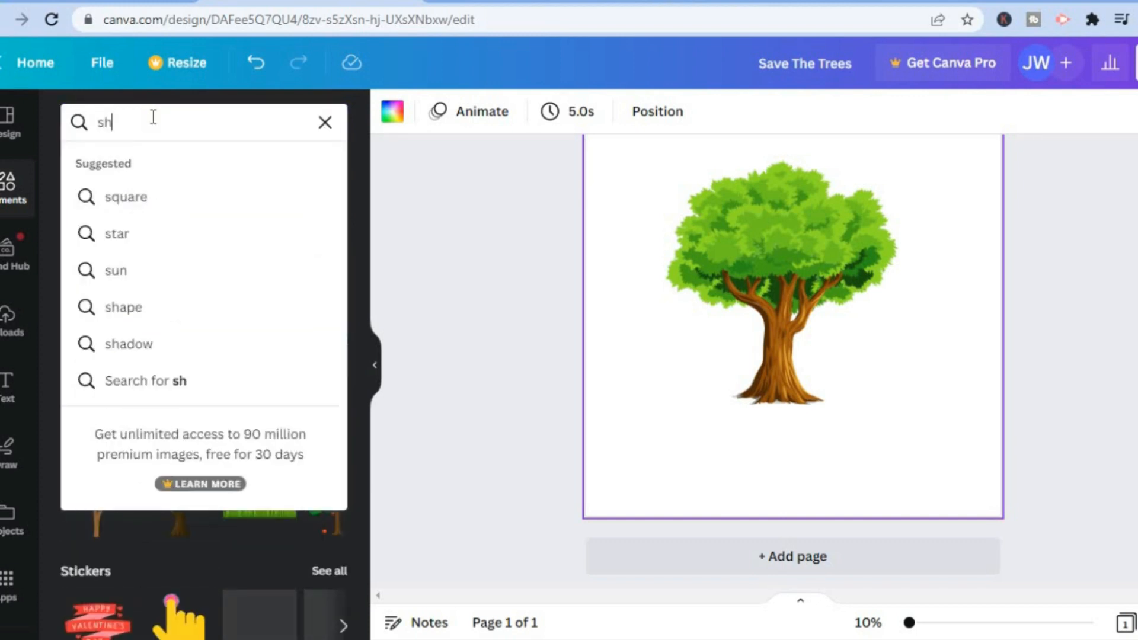
type("ove")
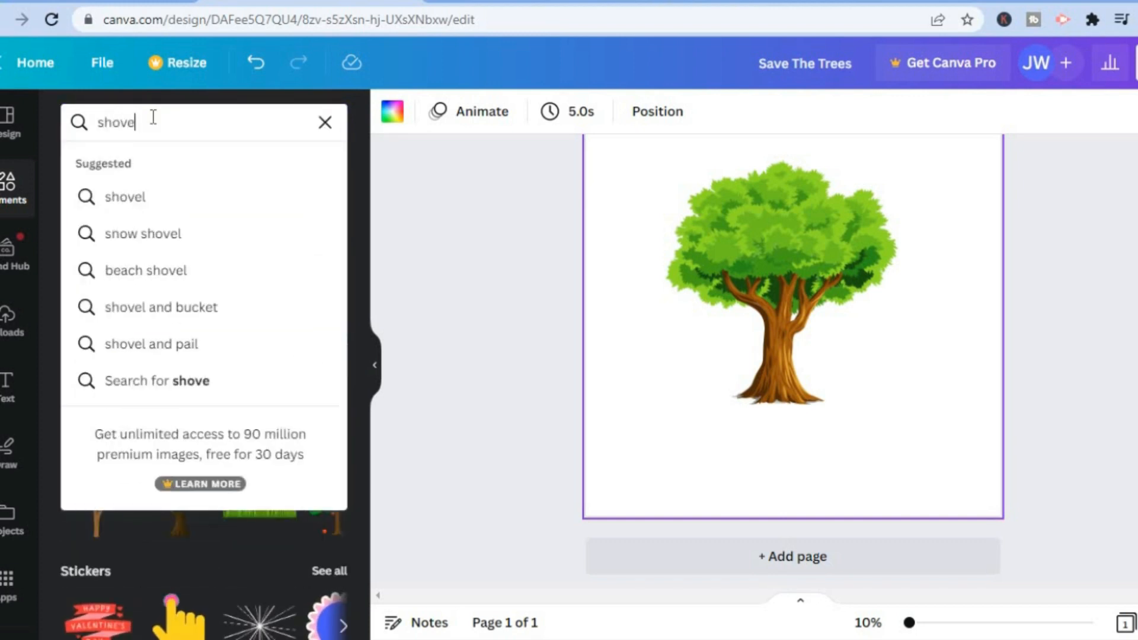
left_click(145, 191)
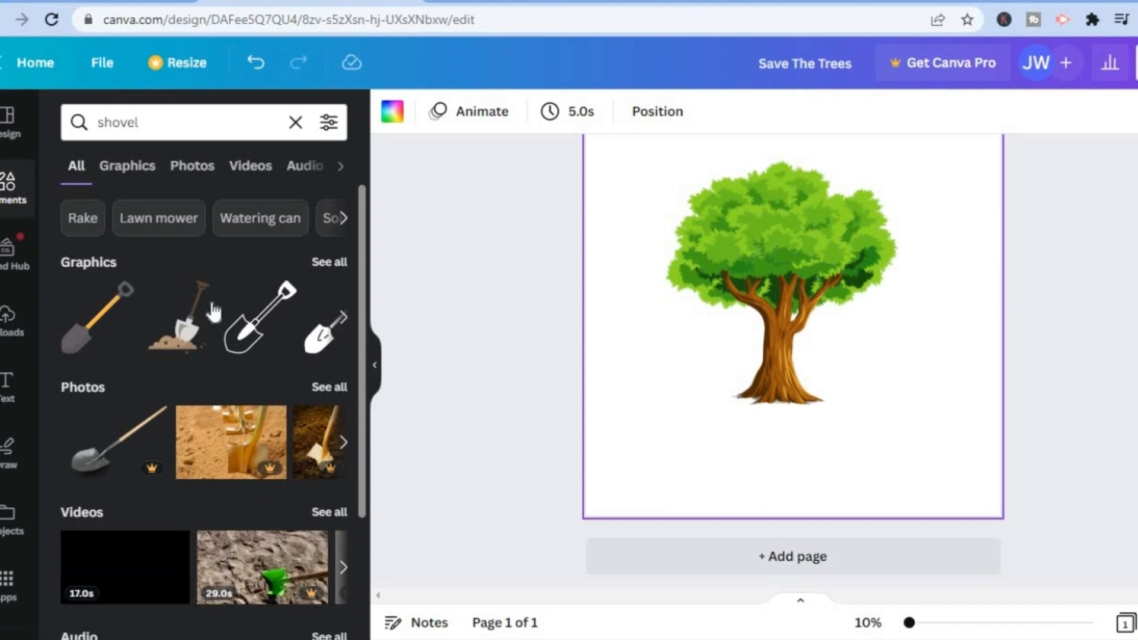
Step: Add the grey shovel graphic with the orange handle, shrink it and place it in the page's lower-right corner
left_click(86, 341)
mouse_move(967, 441)
left_mouse_down()
mouse_move(965, 467)
mouse_move(950, 449)
left_mouse_up()
left_click_drag(815, 350, 890, 418)
left_click_drag(959, 497, 970, 496)
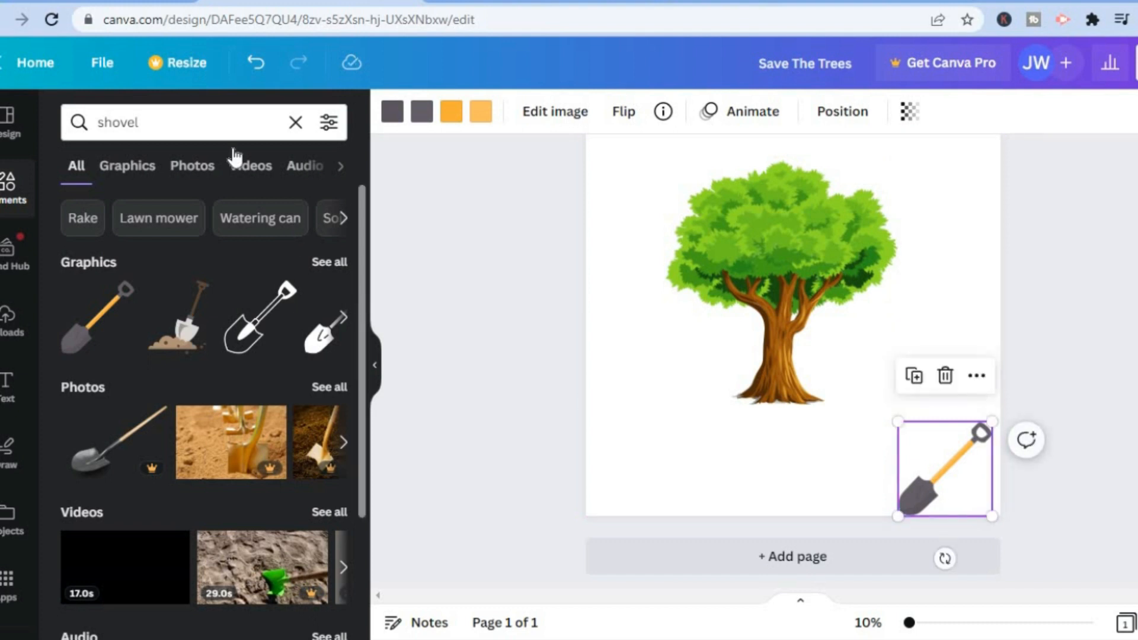
Step: Search the elements for "soil", add the brown soil heap graphic, and place it smaller in the page's lower-left corner
left_click(300, 124)
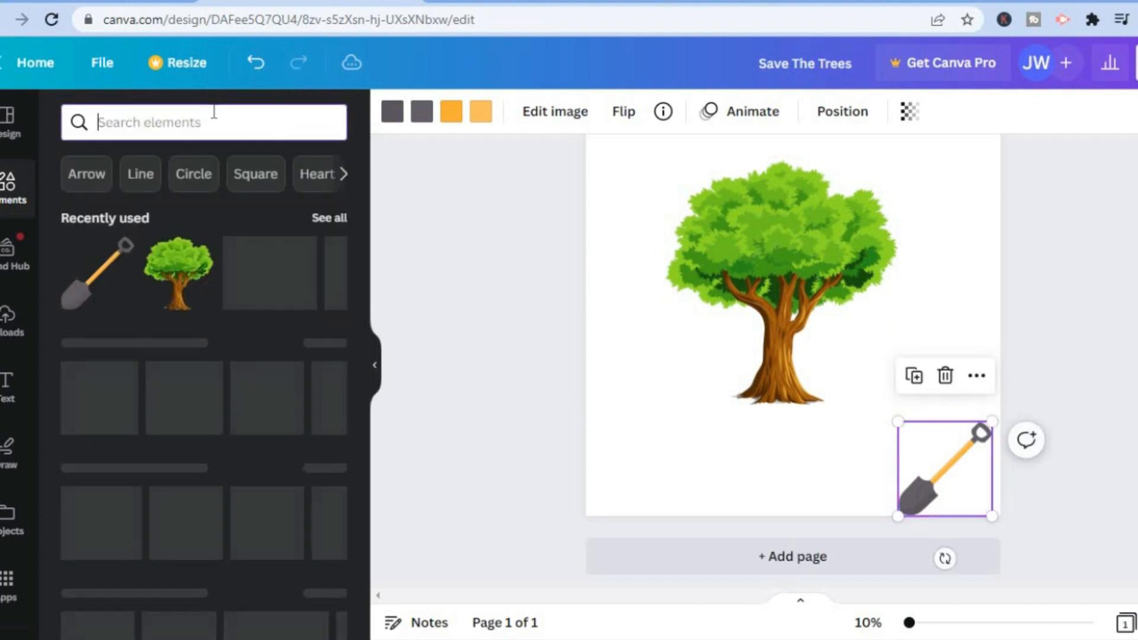
type("soil")
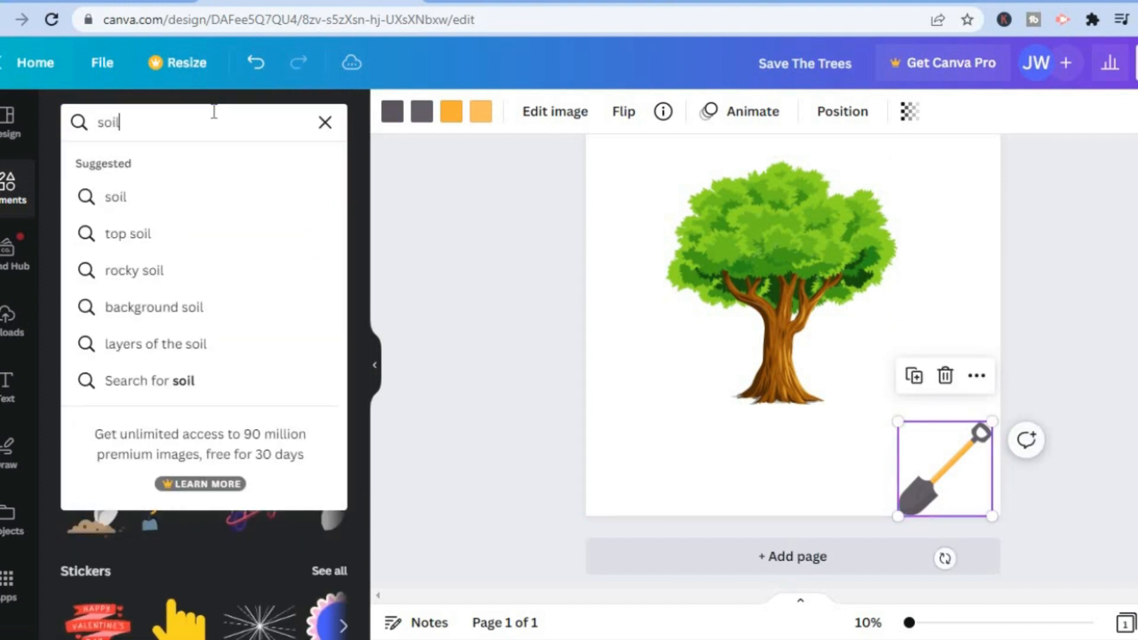
key("Return")
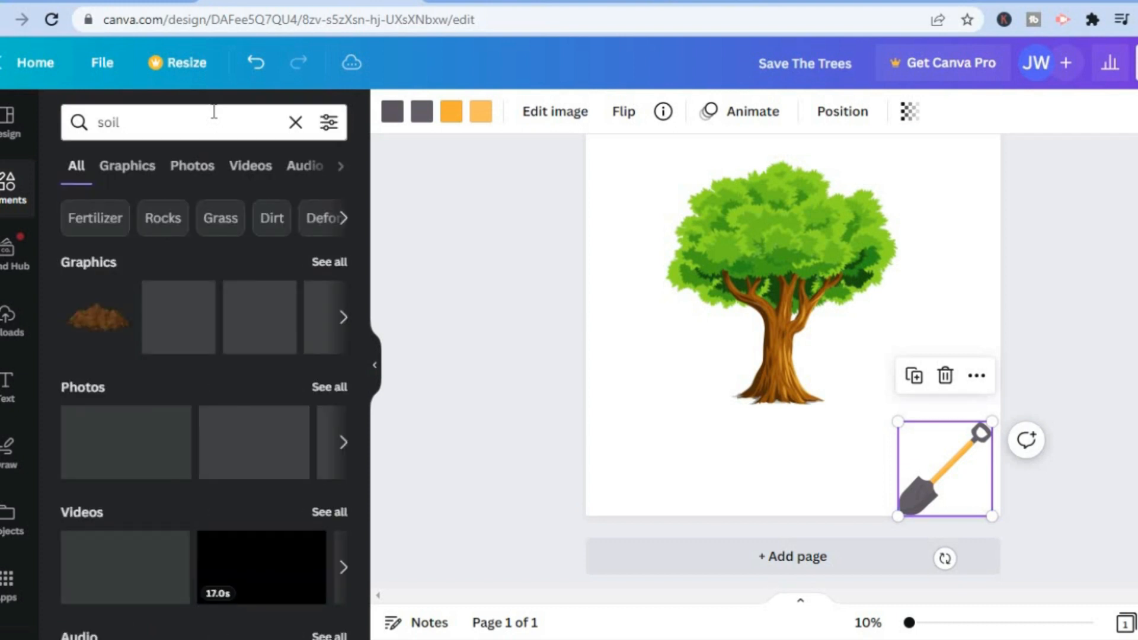
left_click(88, 334)
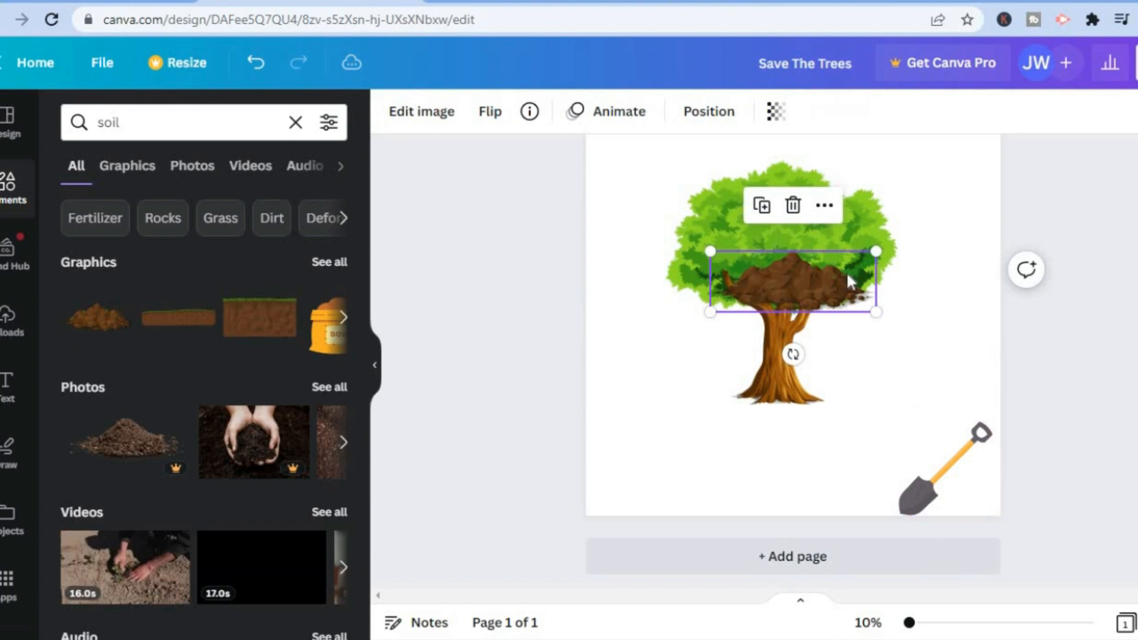
left_click_drag(814, 271, 707, 472)
left_click_drag(747, 513, 653, 498)
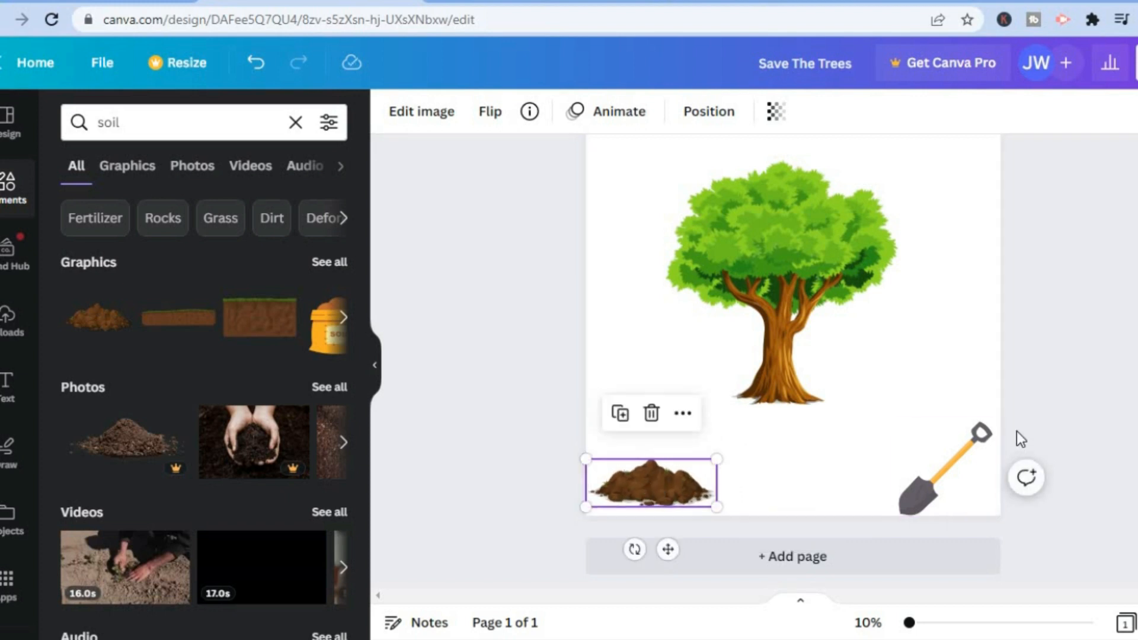
left_click(1081, 356)
Step: Check Printify's print file requirements and download the design as a 4,500 × 5,100 px PNG with the download settings saved
scroll(1081, 357, "up", 2)
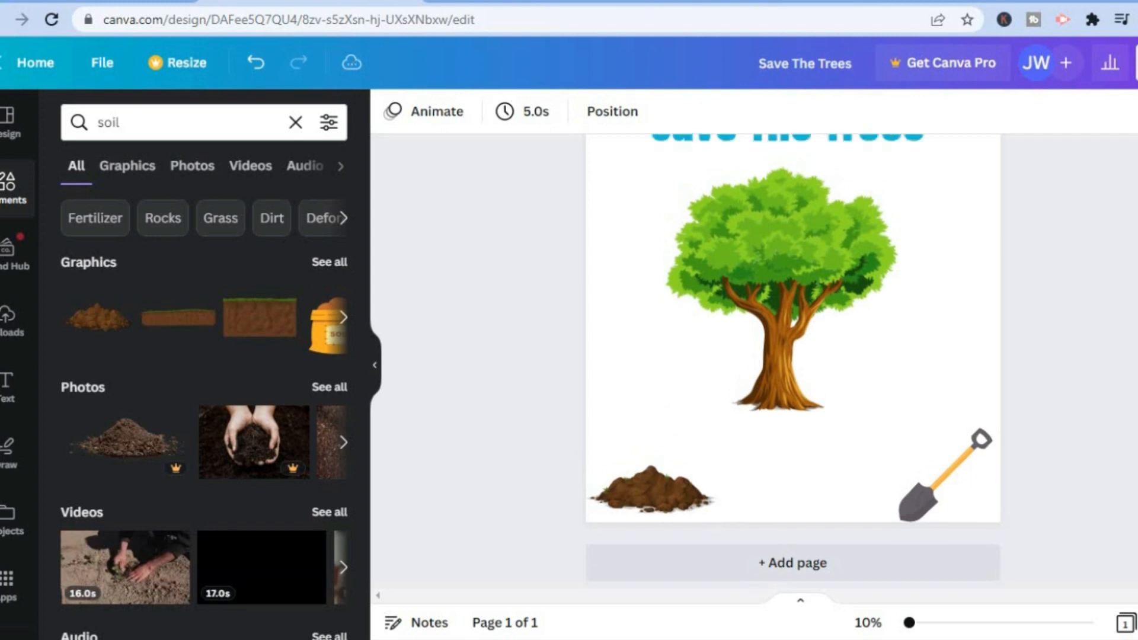
scroll(793, 361, "up", 2)
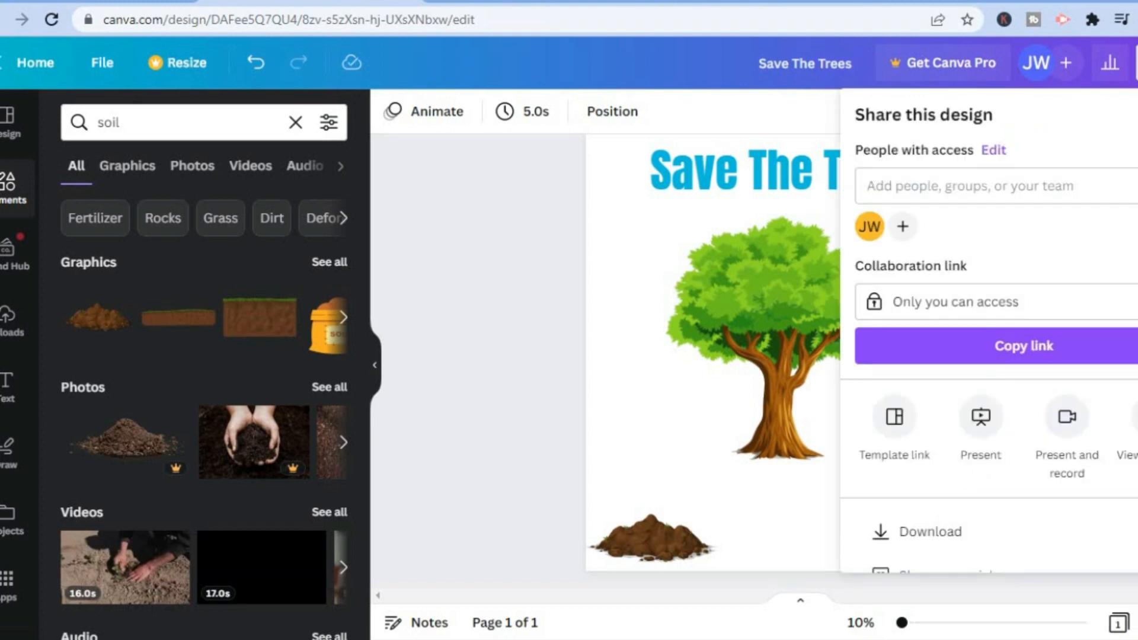
scroll(989, 331, "down", 2)
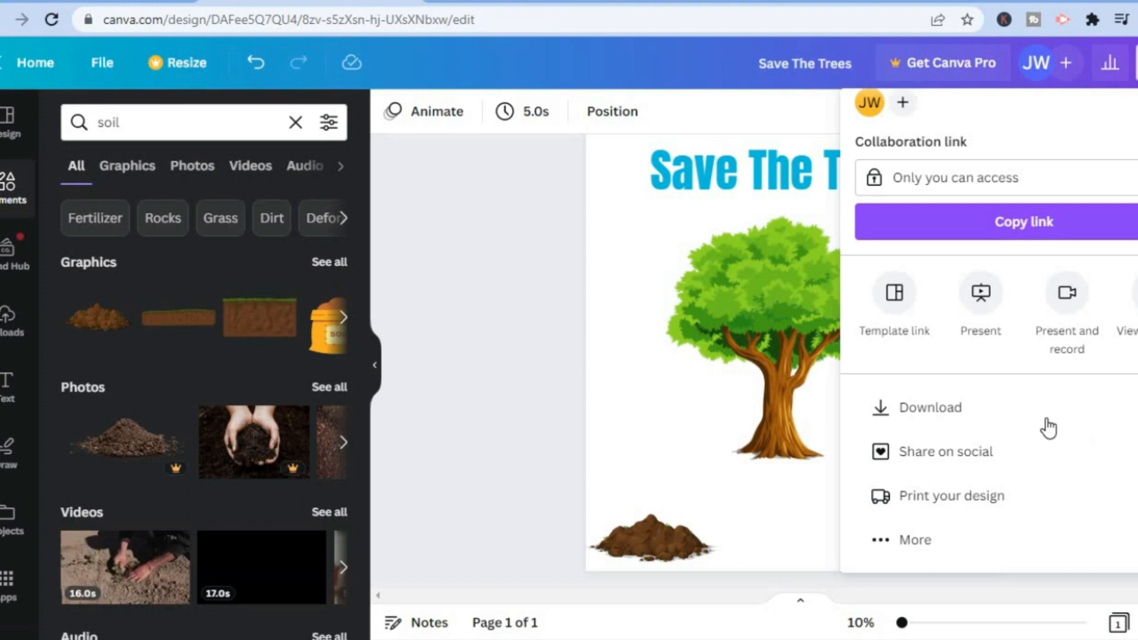
left_click(1017, 418)
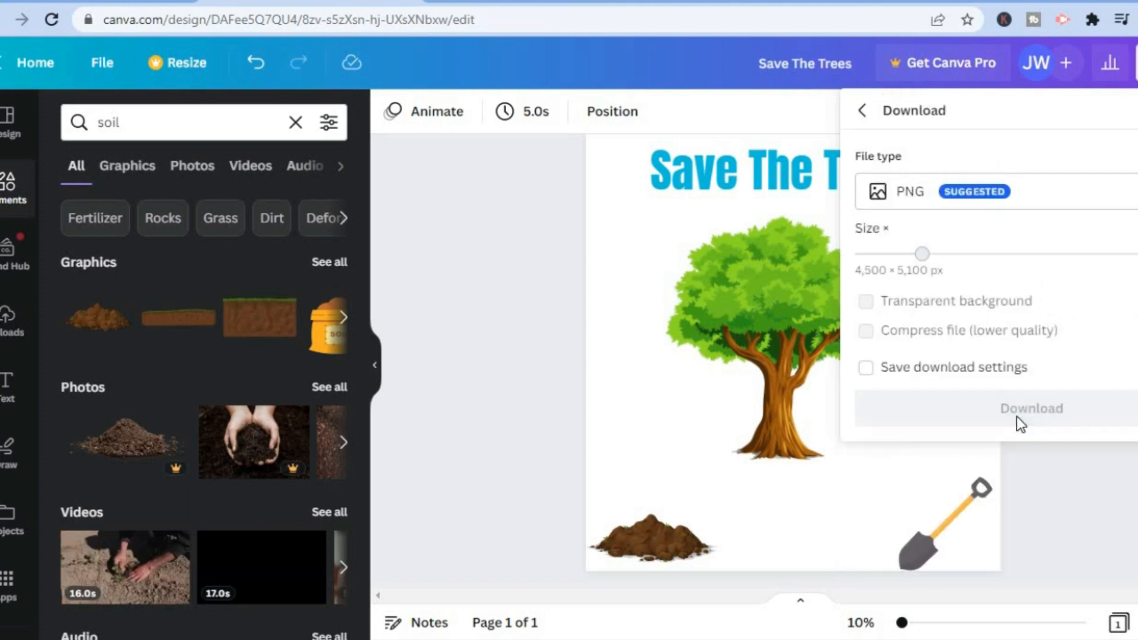
left_click(734, 2)
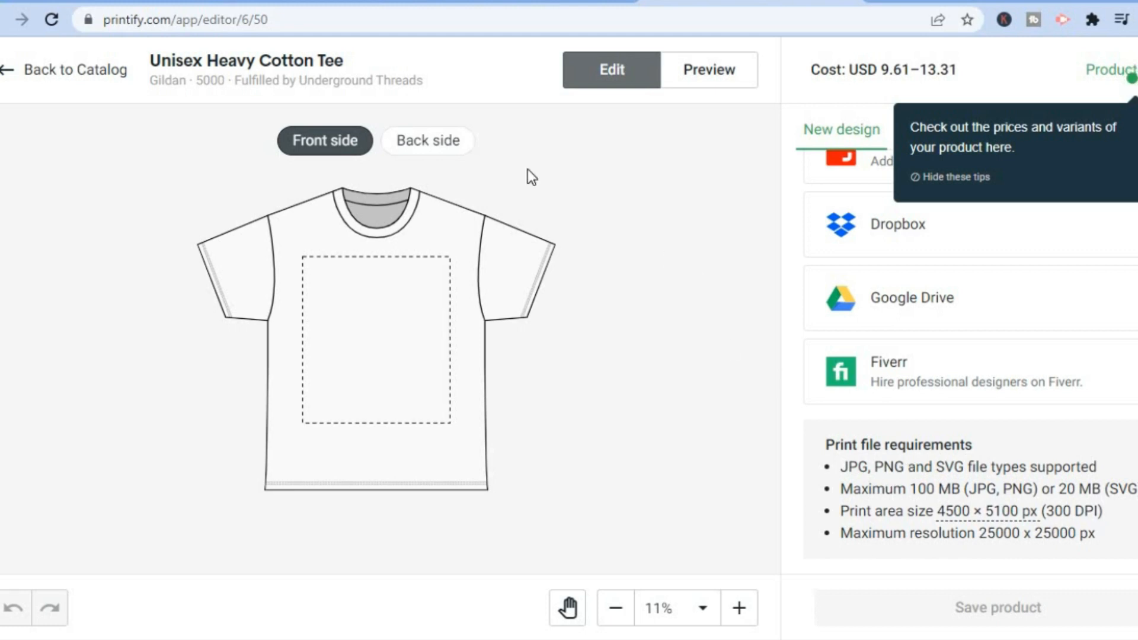
left_click(314, 2)
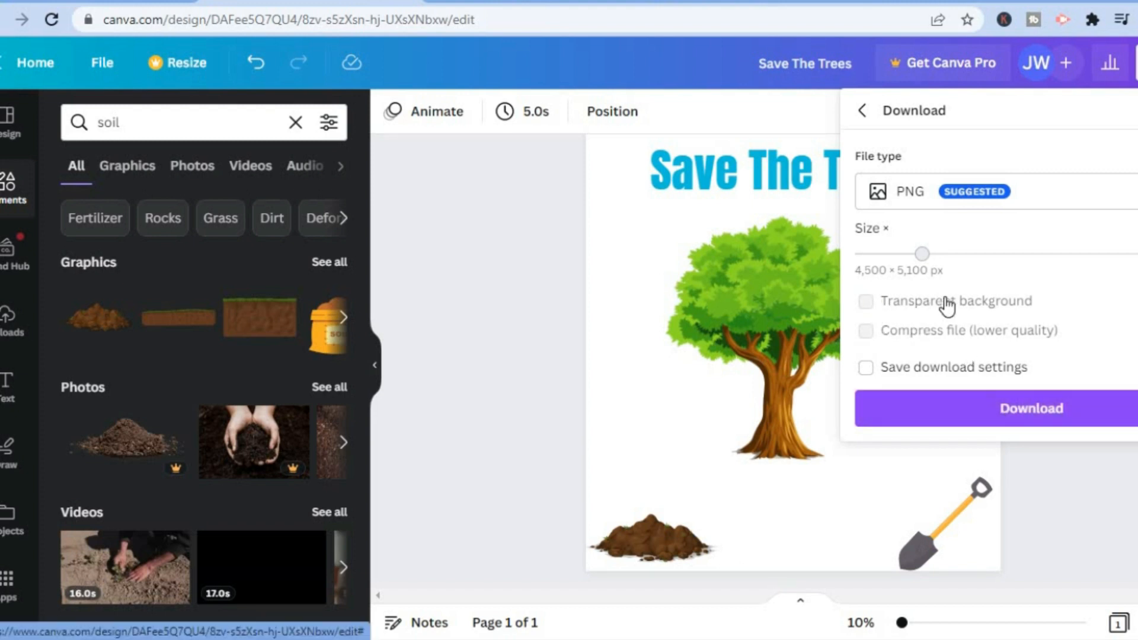
left_click(943, 380)
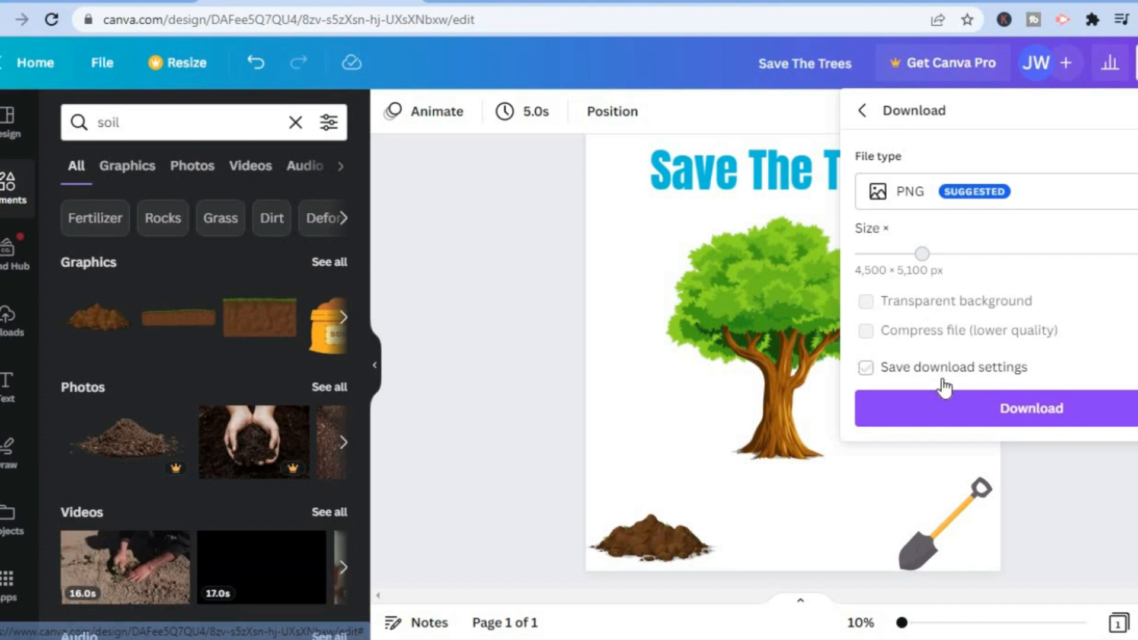
left_click(989, 405)
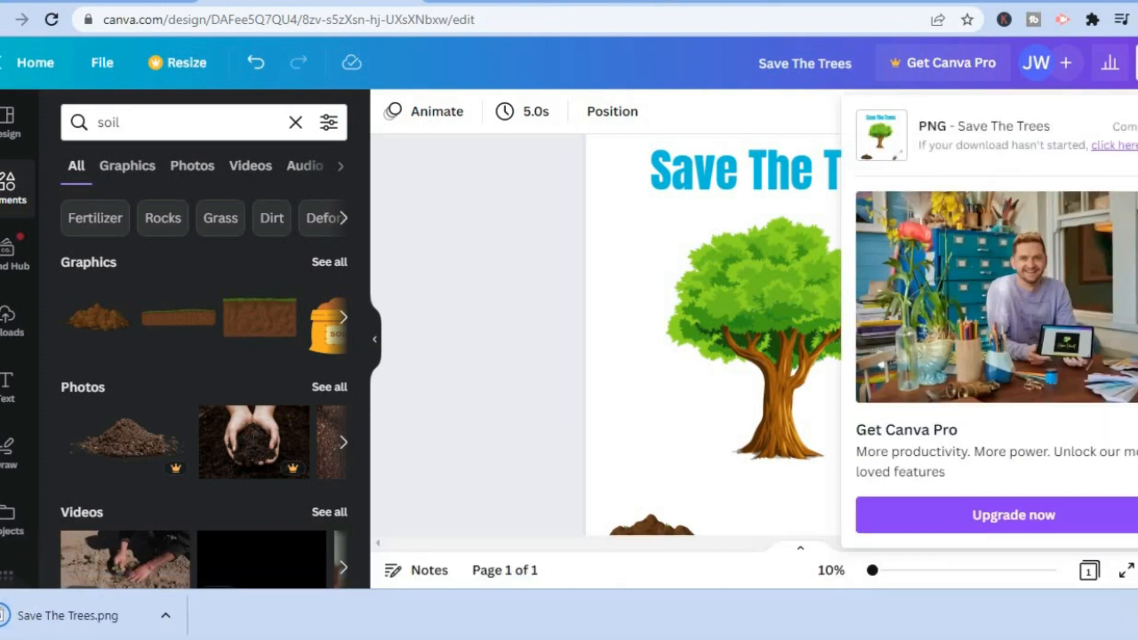
Step: Open remove.bg in a new browser tab and upload Save The Trees.png for background removal
key("ctrl+t")
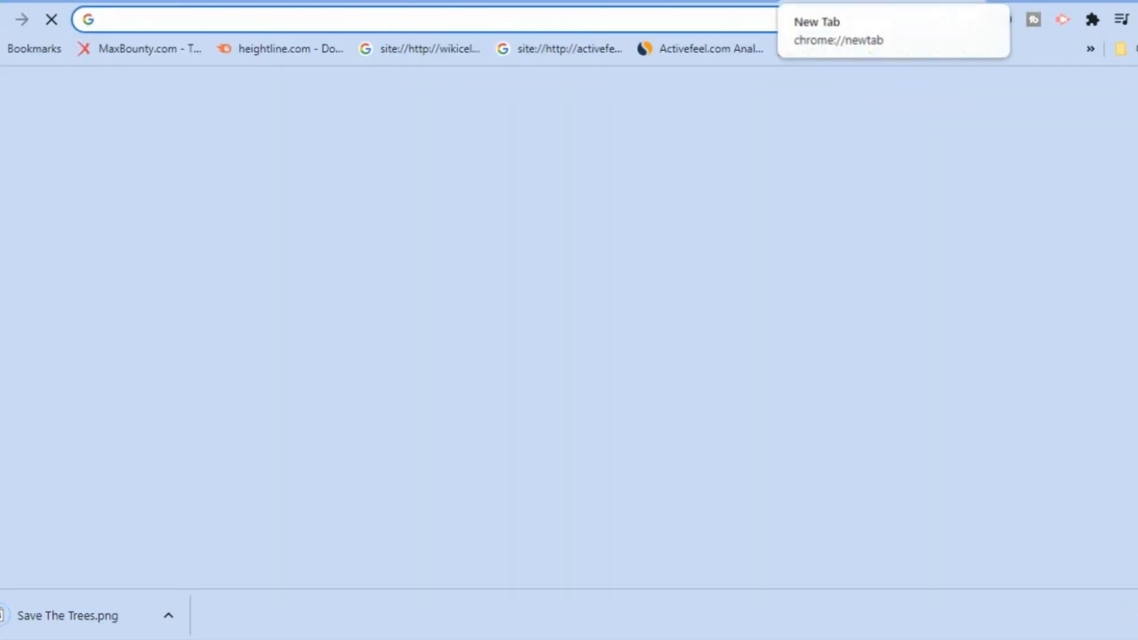
type("remove.bg")
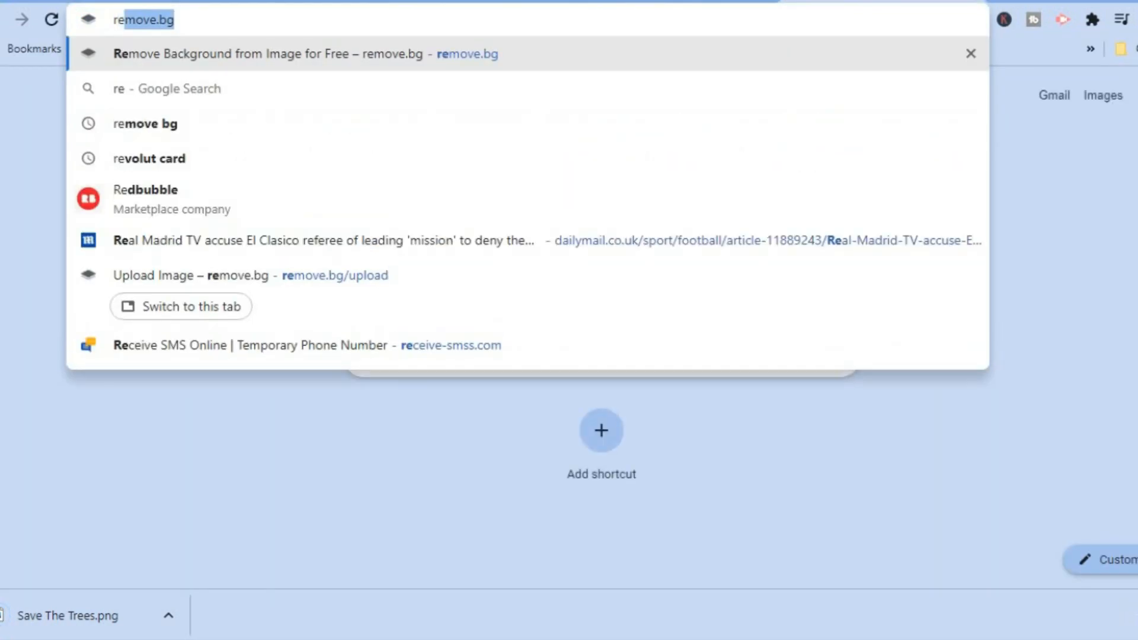
key("Return")
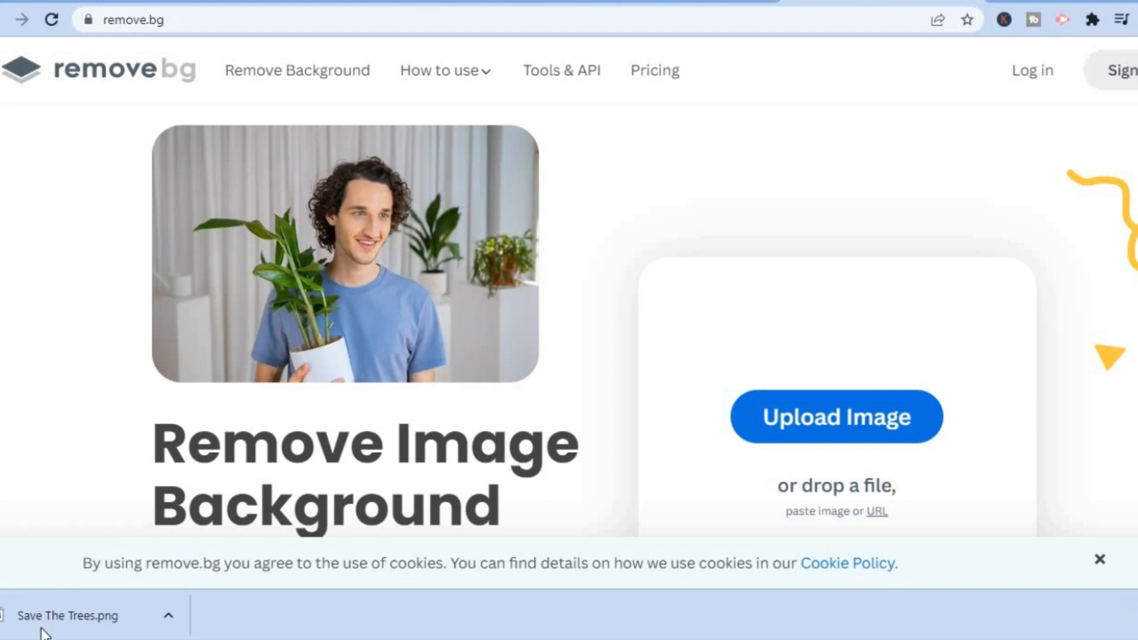
left_click_drag(48, 617, 724, 259)
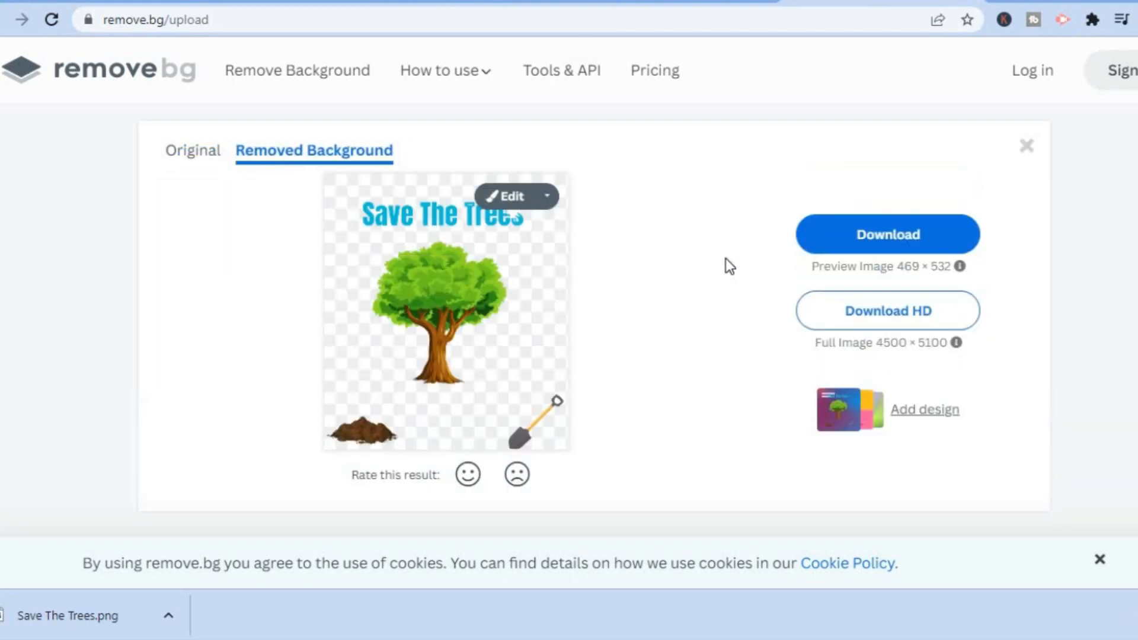
Step: Download the 469 × 532 preview image with the background removed and switch to the Printify editor for the Unisex Heavy Cotton Tee
left_click(876, 242)
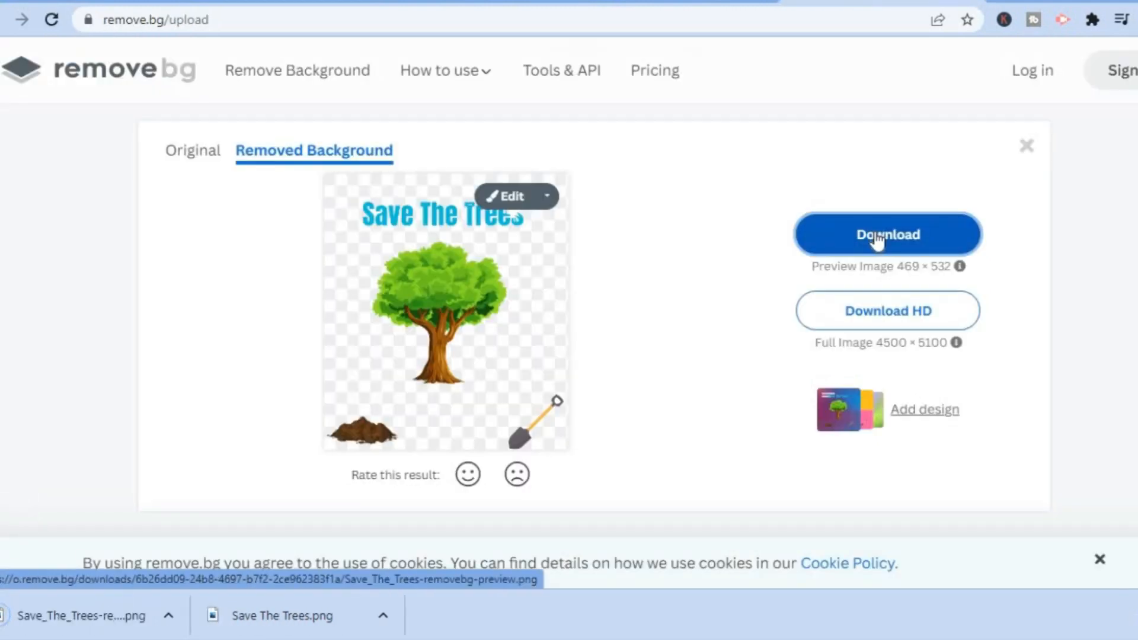
left_click(665, 3)
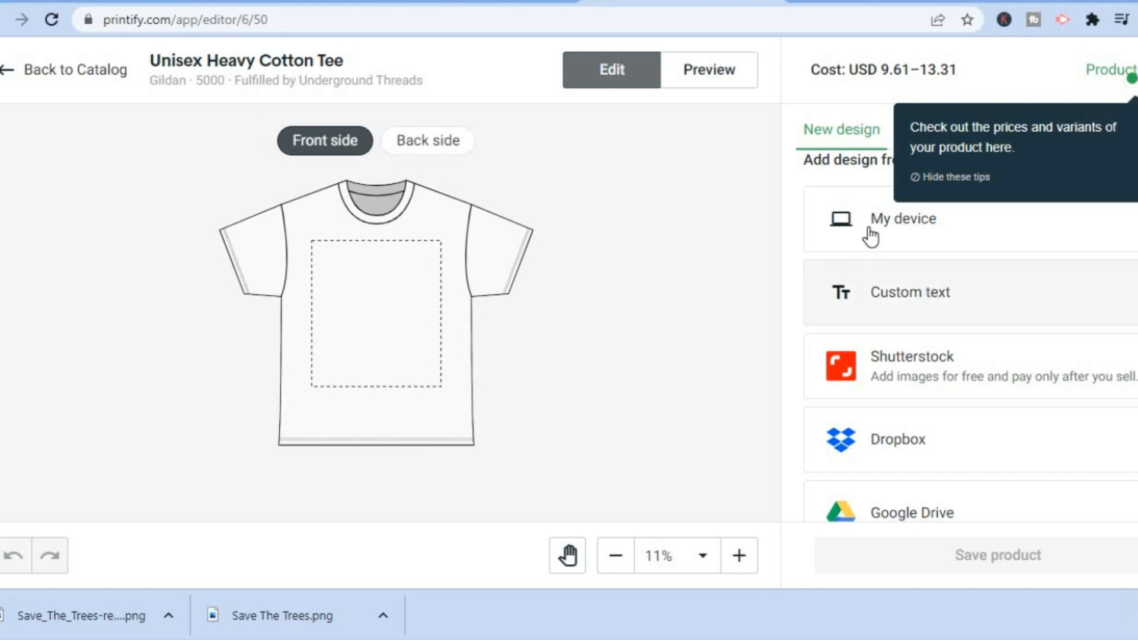
Step: Upload the Save_The_Trees-removebg-preview image from the Downloads folder onto the front side of the shirt
left_click(920, 220)
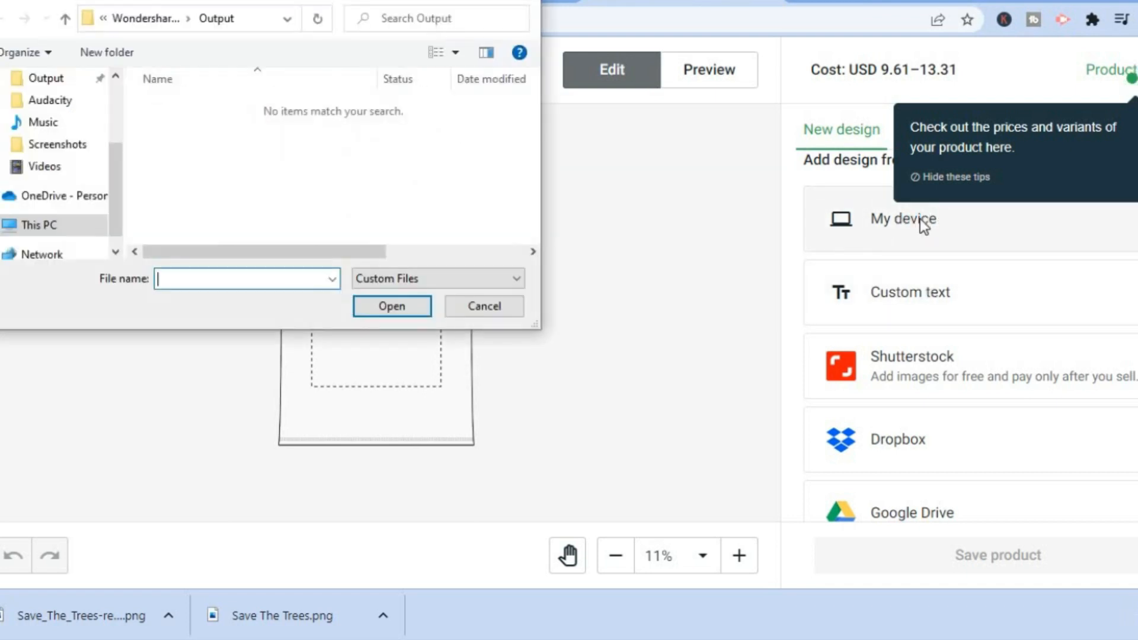
left_click_drag(112, 188, 111, 121)
left_click(50, 140)
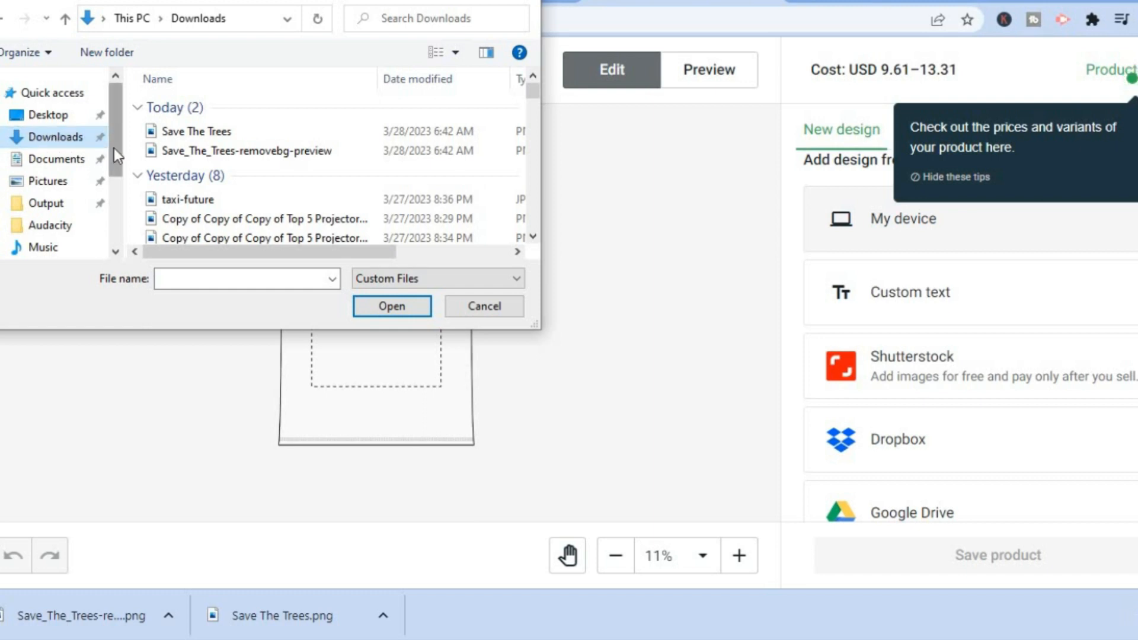
left_click(268, 152)
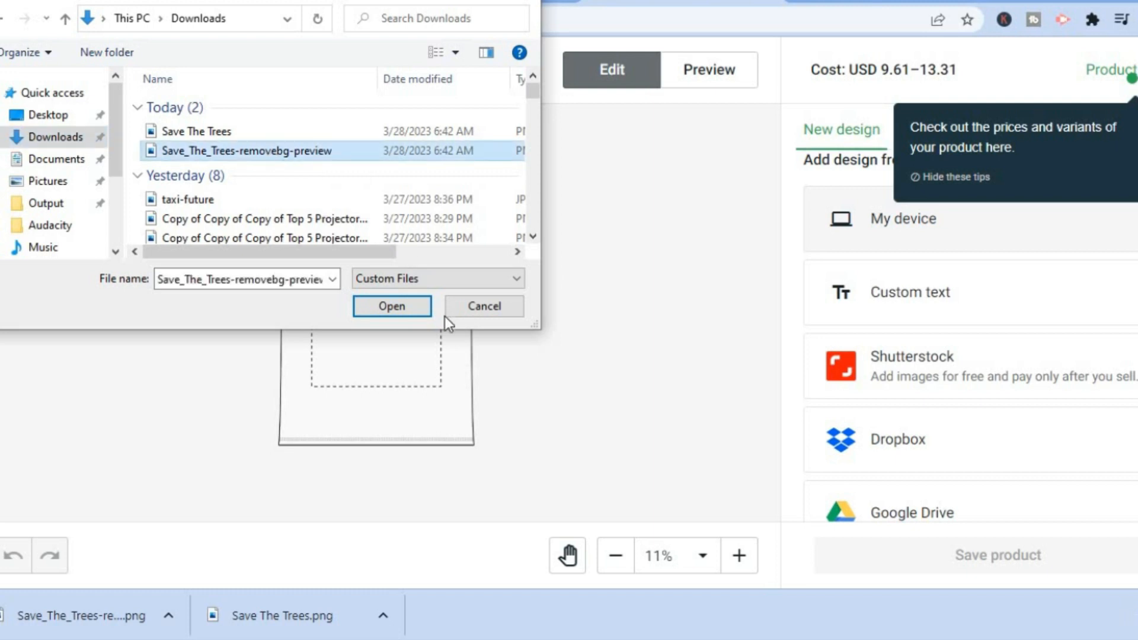
left_click(393, 307)
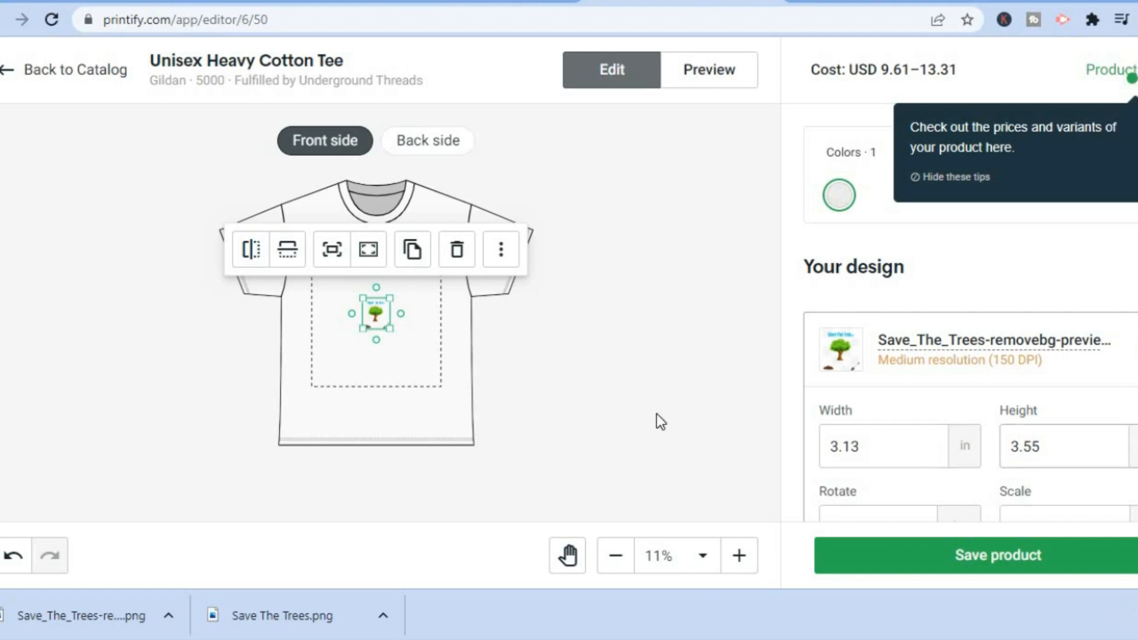
Step: Enlarge the design to about 13.95 × 15.83 in so it fills the front print area, and save the product
left_click_drag(390, 328, 419, 383)
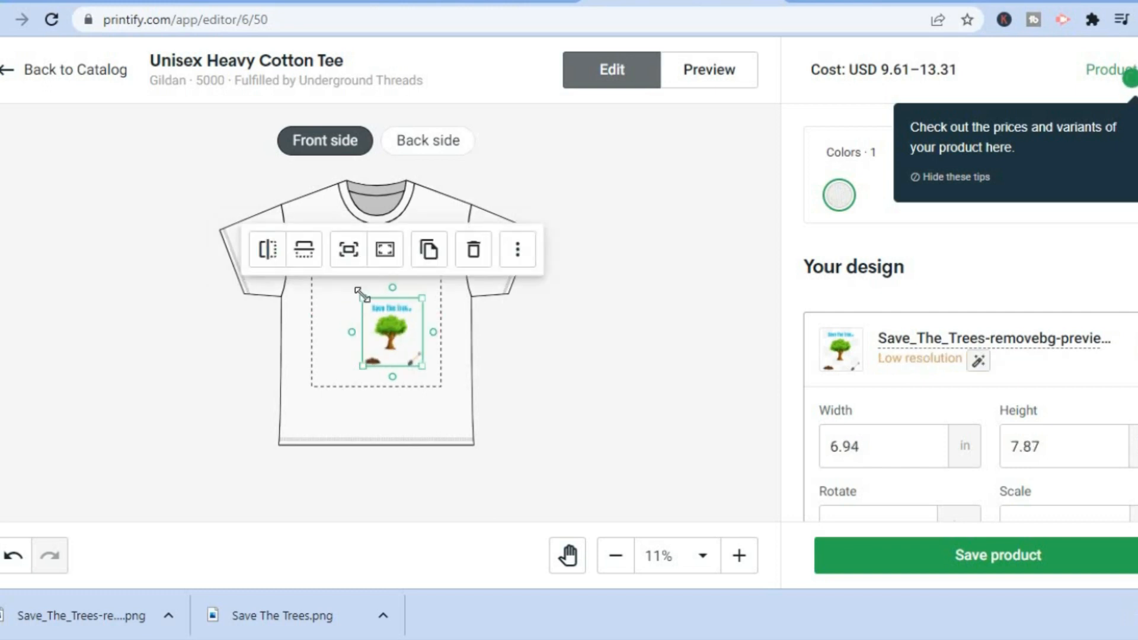
left_click_drag(361, 294, 314, 242)
left_click_drag(419, 366, 437, 388)
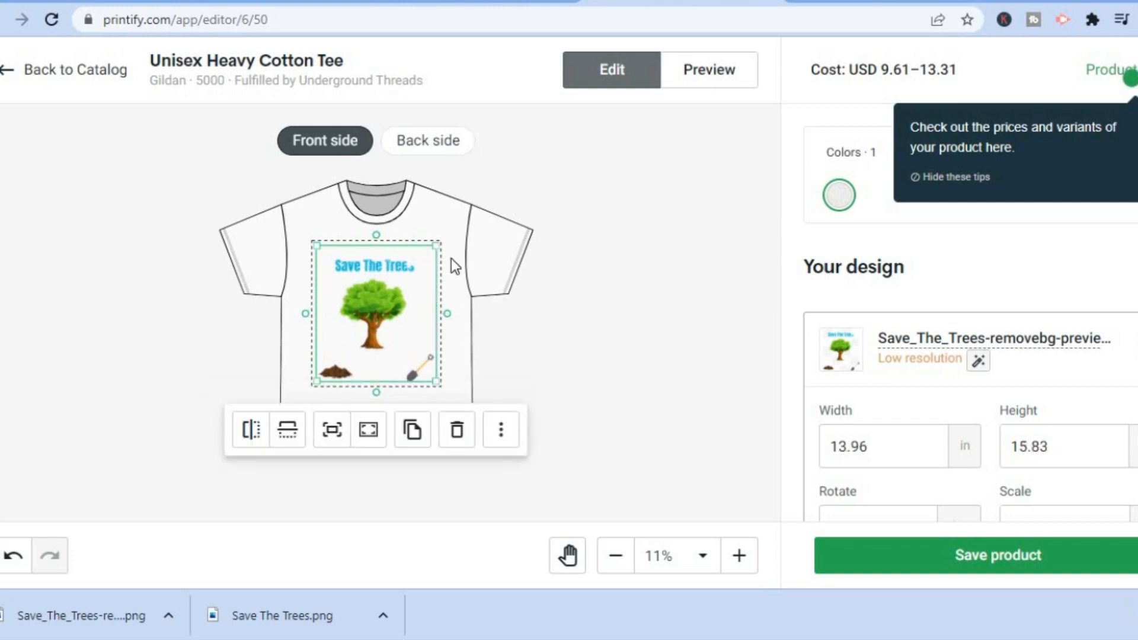
left_click_drag(432, 248, 436, 244)
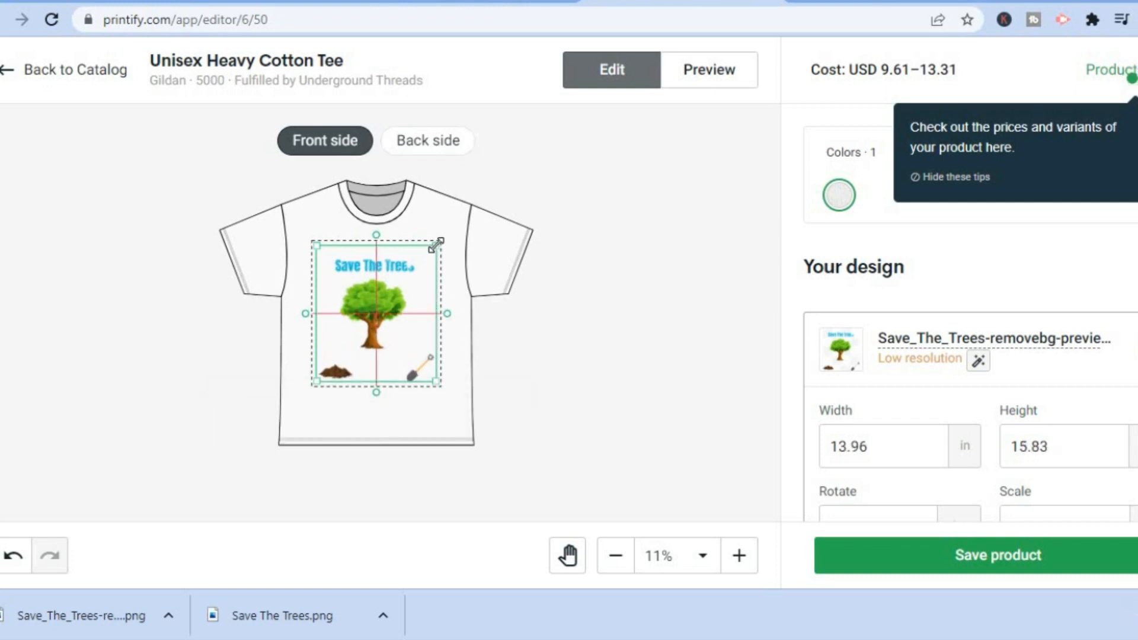
left_click_drag(332, 247, 313, 240)
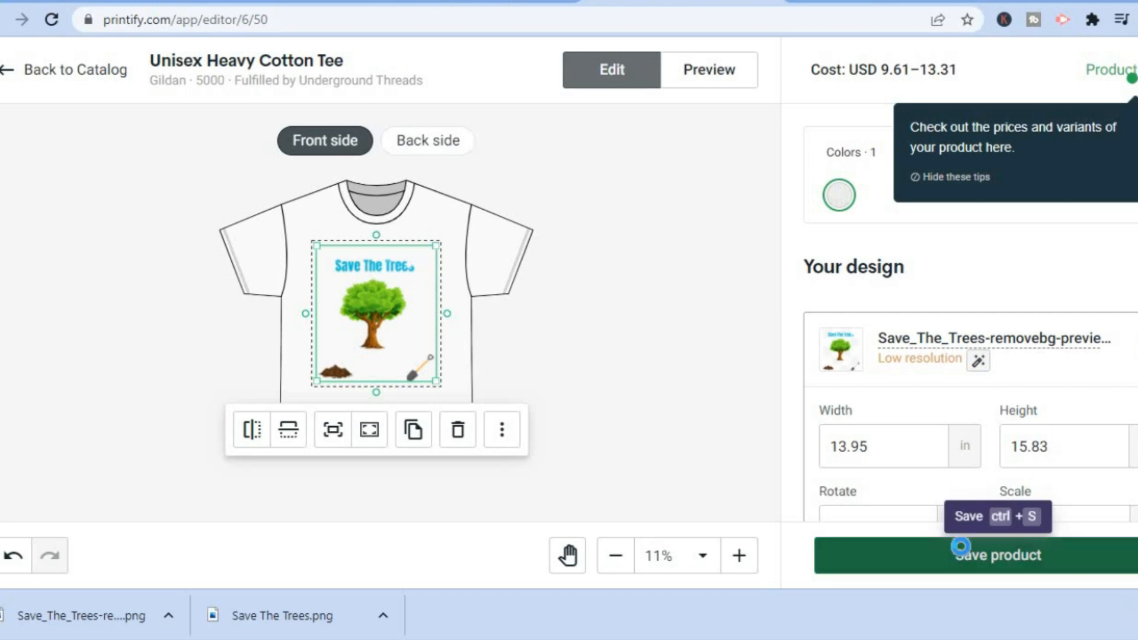
left_click(963, 556)
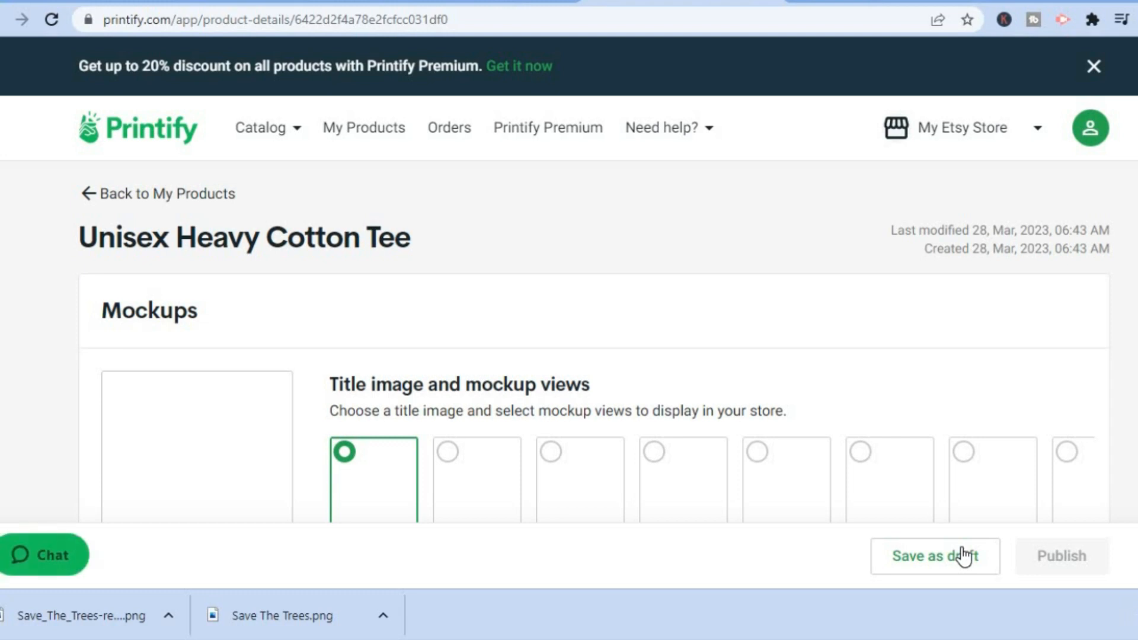
Step: Try the Person 1 and Person 3 mockups as the title image, and settle on the Lifestyle mockup
scroll(593, 343, "down", 15)
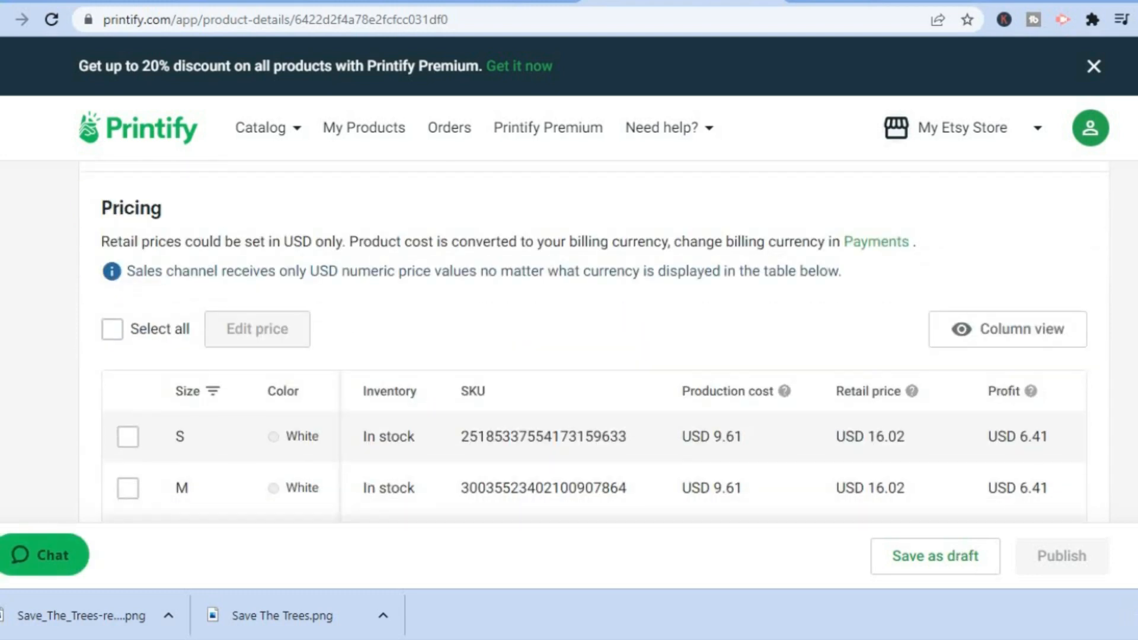
scroll(592, 344, "up", 10)
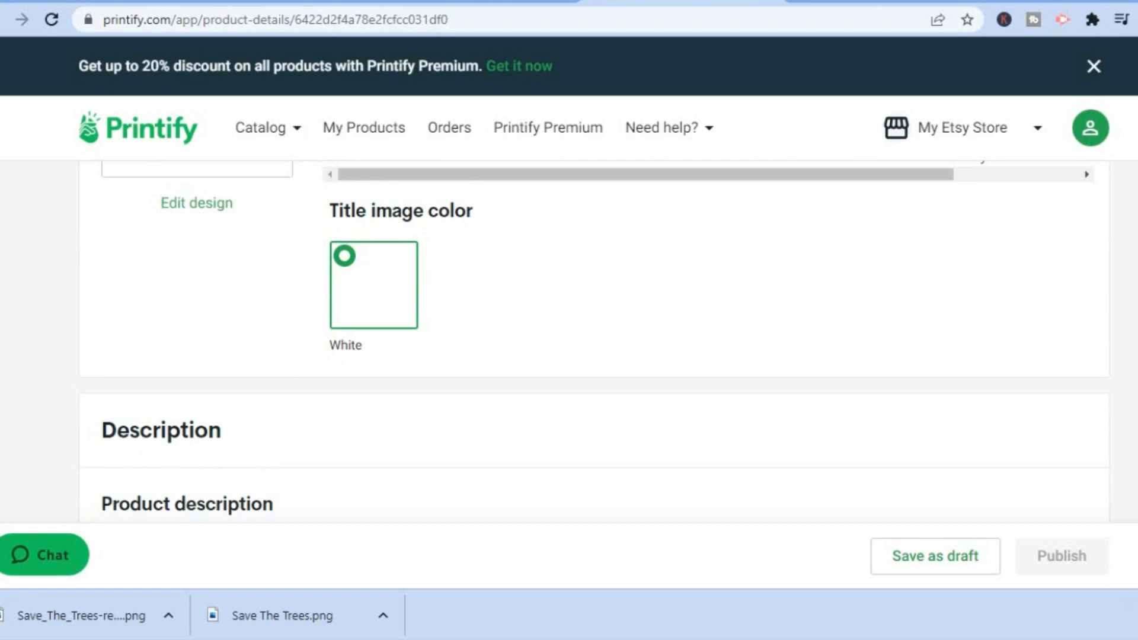
scroll(726, 249, "up", 3)
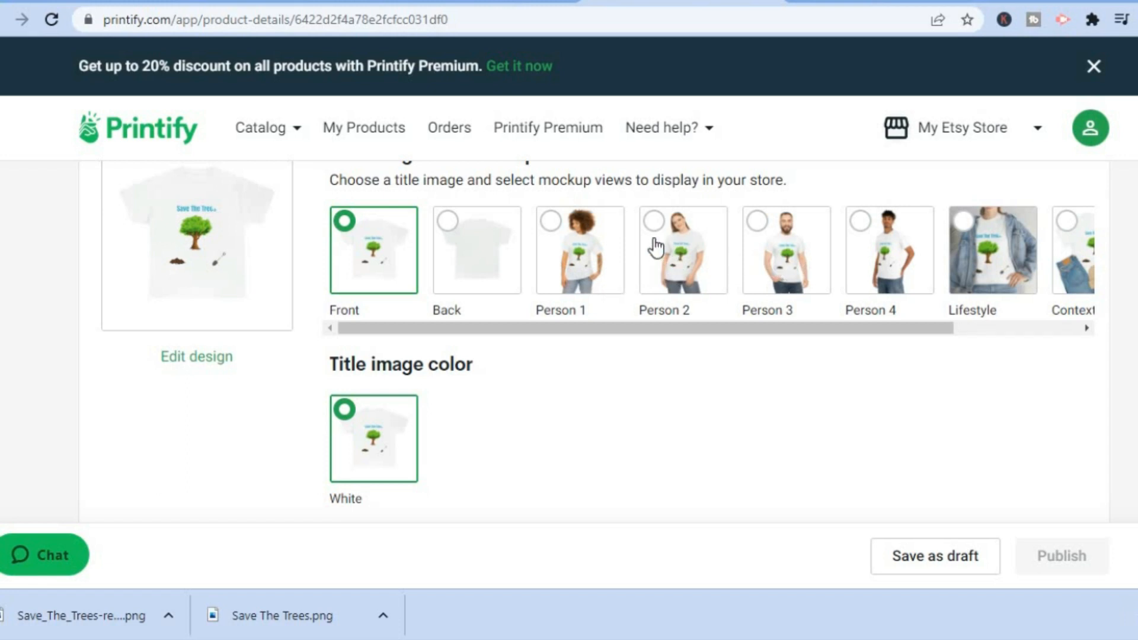
left_click(550, 222)
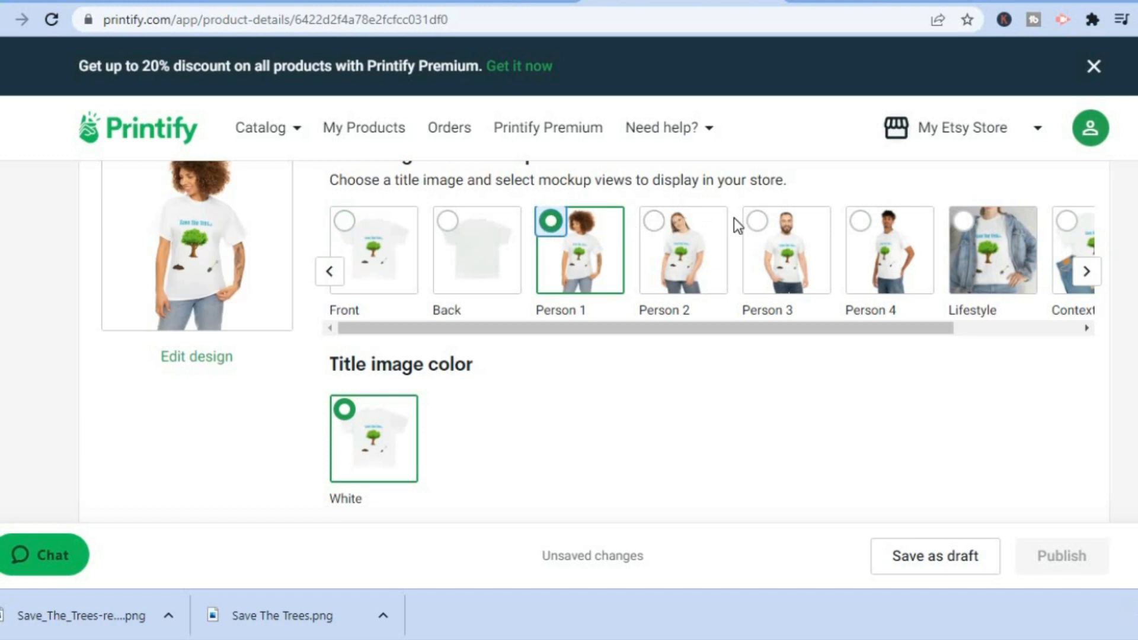
left_click(758, 222)
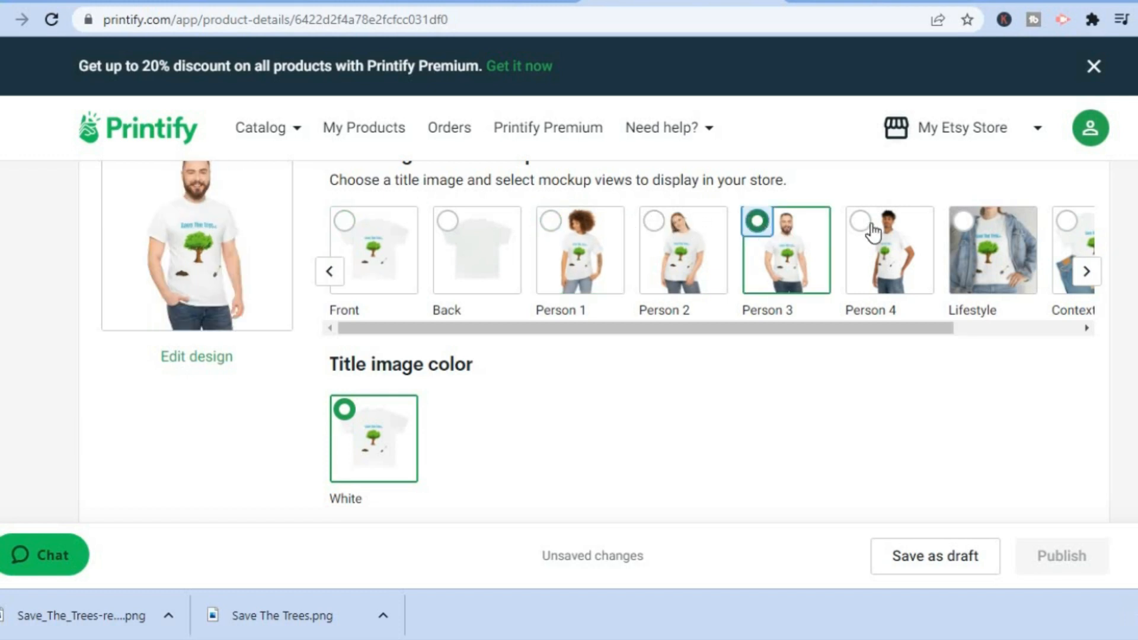
left_click(964, 223)
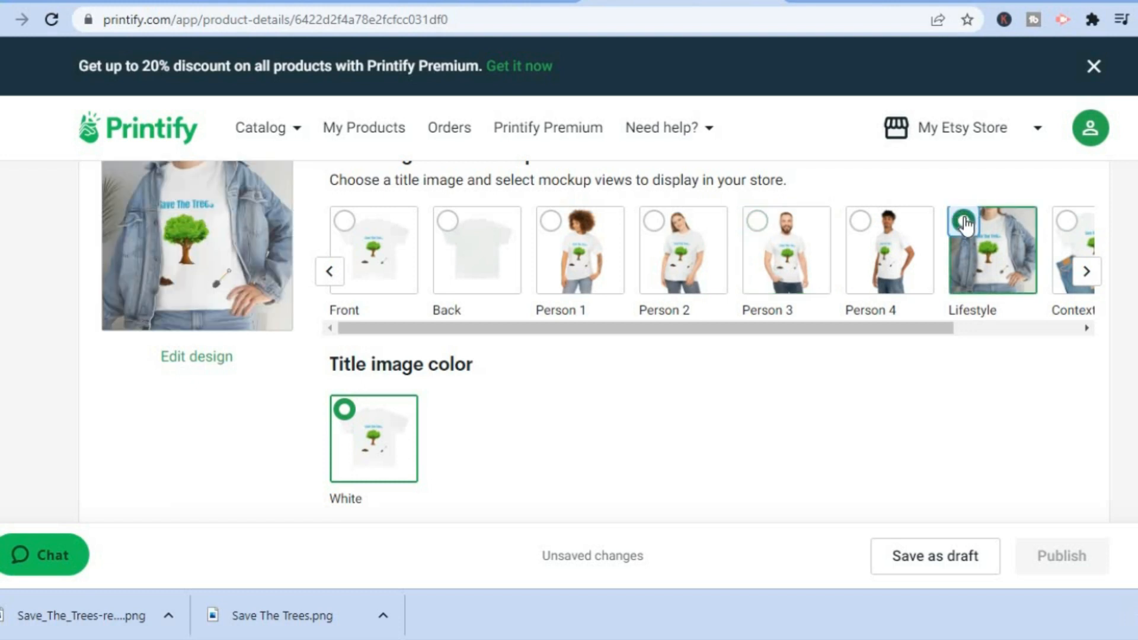
Step: Review the product description, the variant pricing table with costs, retail prices and profits, and the mockup selection
scroll(593, 341, "down", 4)
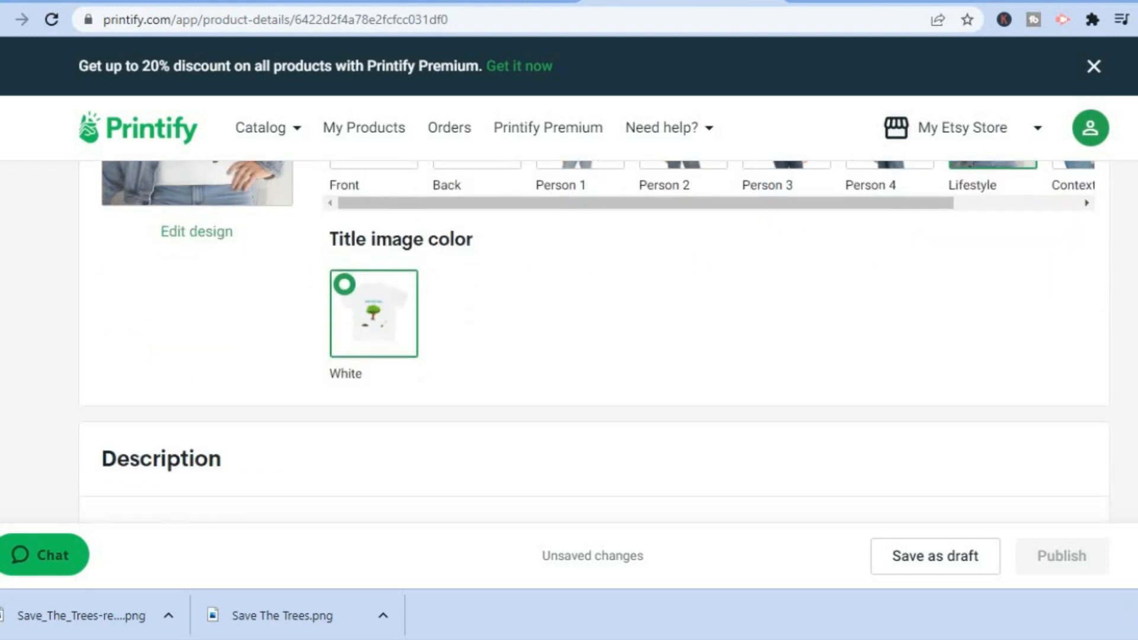
scroll(579, 331, "down", 5)
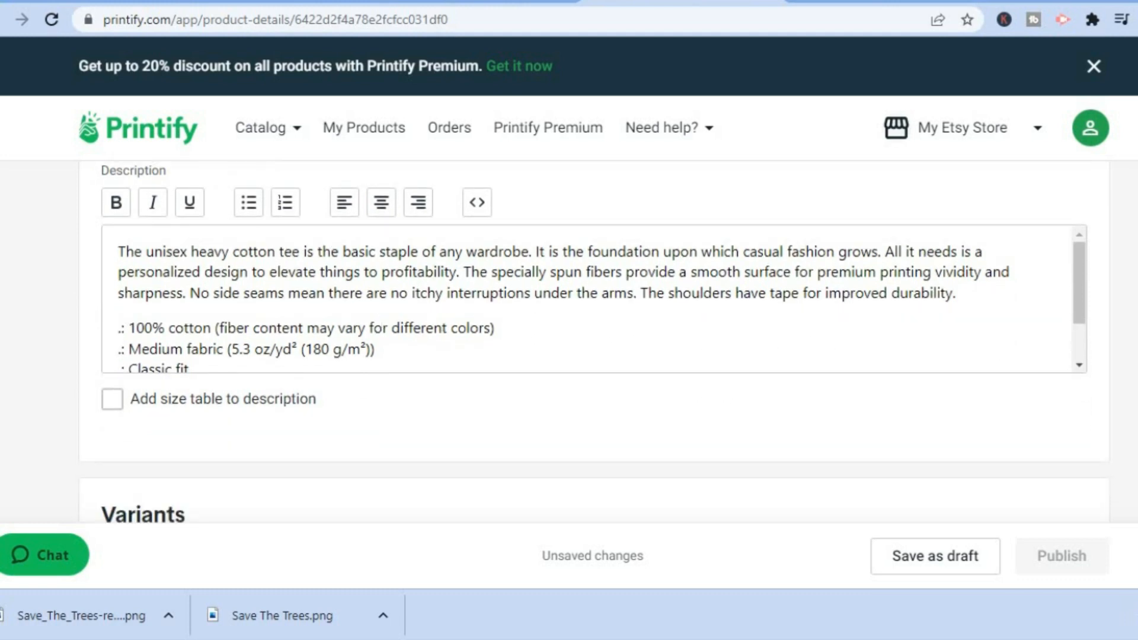
scroll(593, 342, "down", 10)
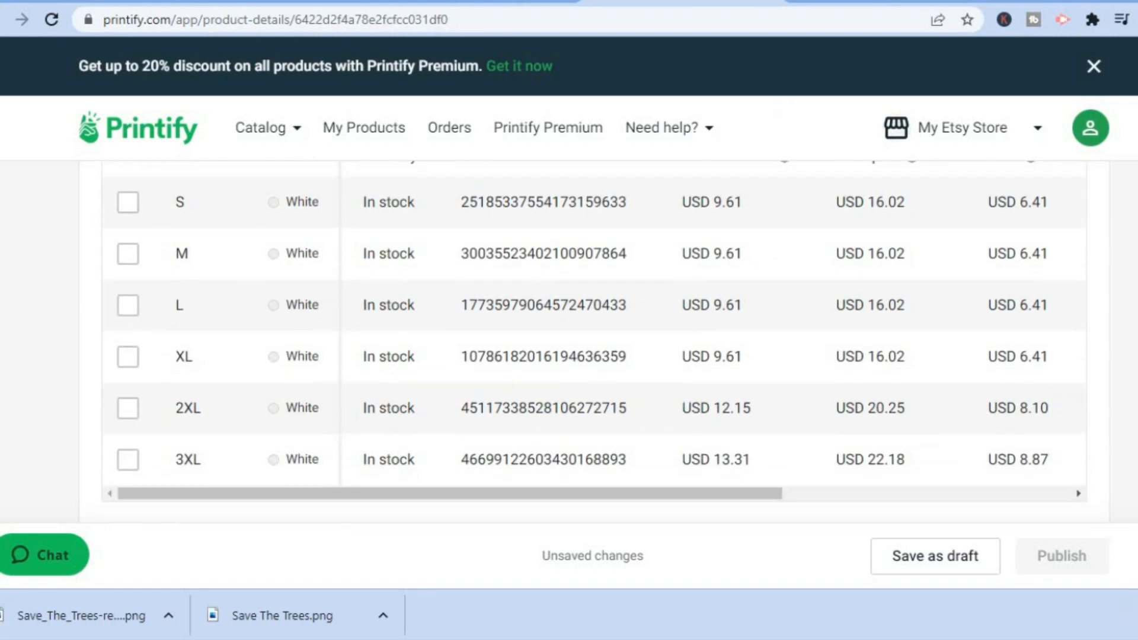
scroll(644, 386, "down", 1)
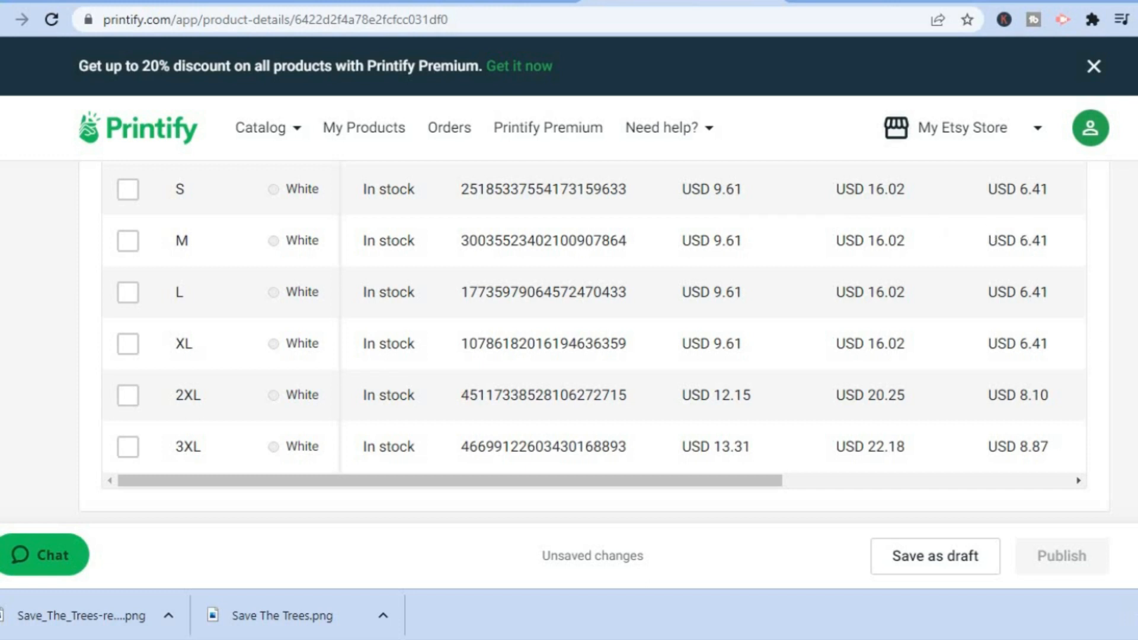
scroll(593, 341, "up", 3)
scroll(592, 341, "down", 7)
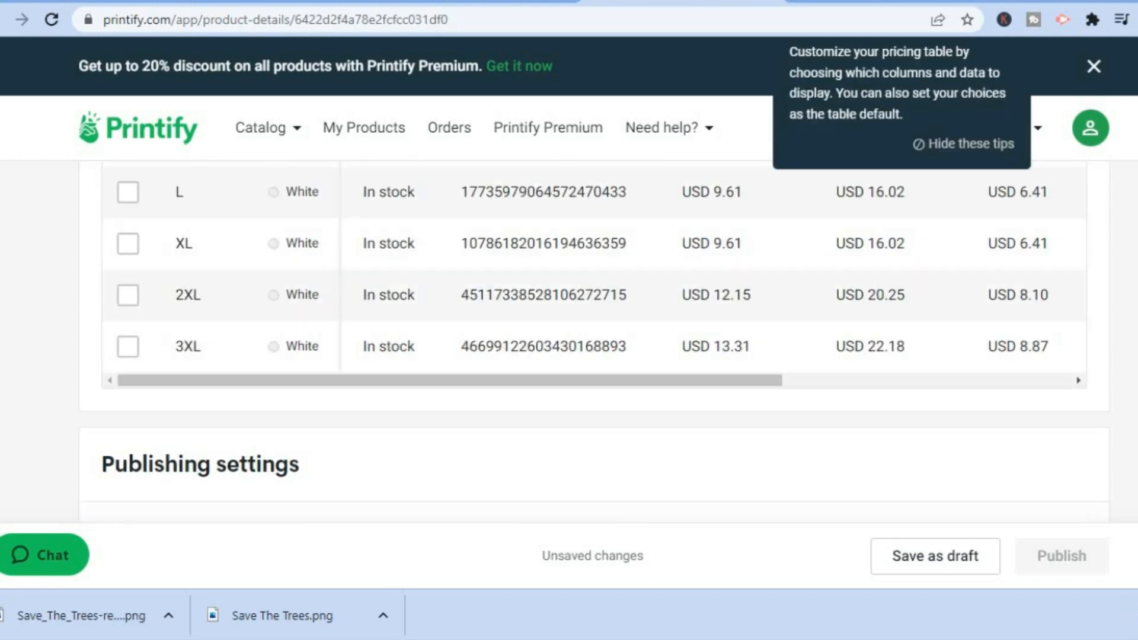
scroll(593, 342, "down", 1)
scroll(593, 341, "up", 10)
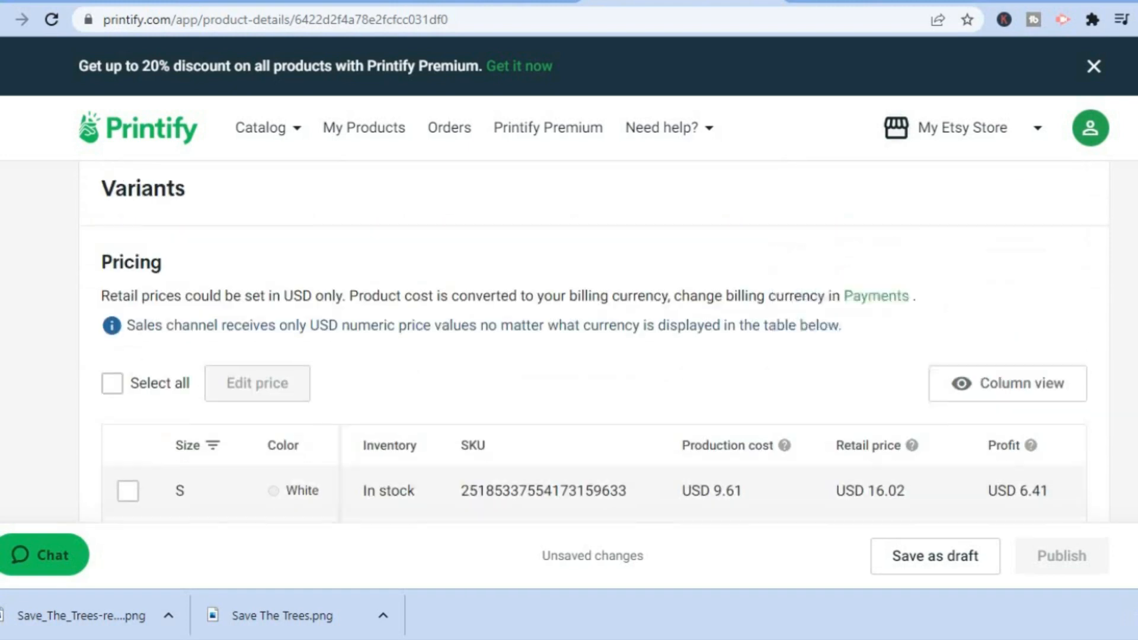
scroll(592, 342, "up", 4)
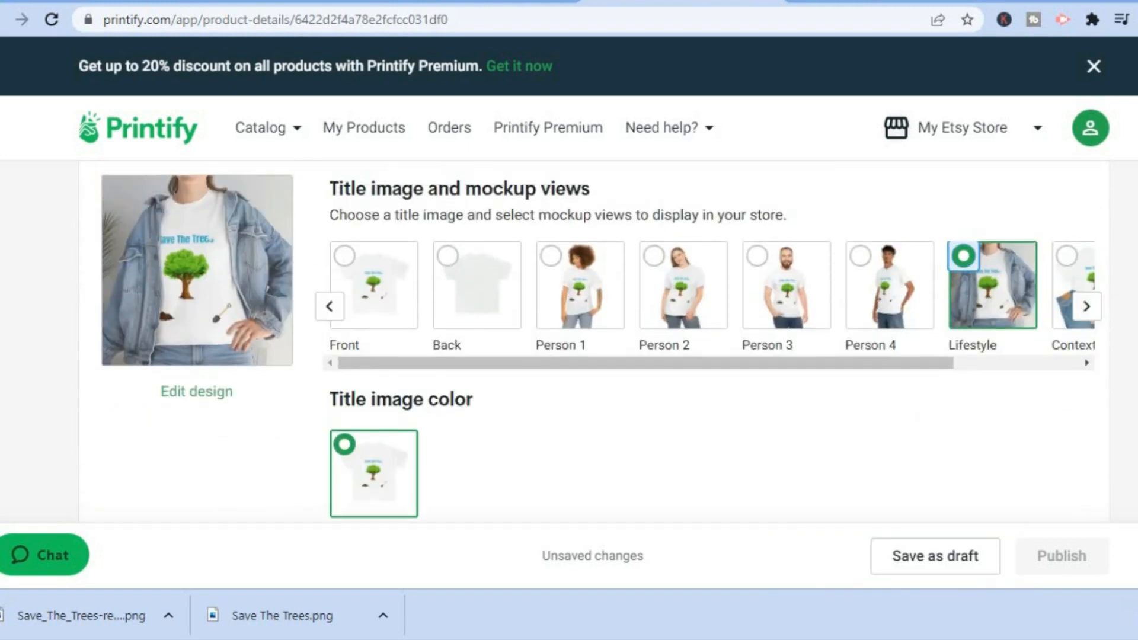